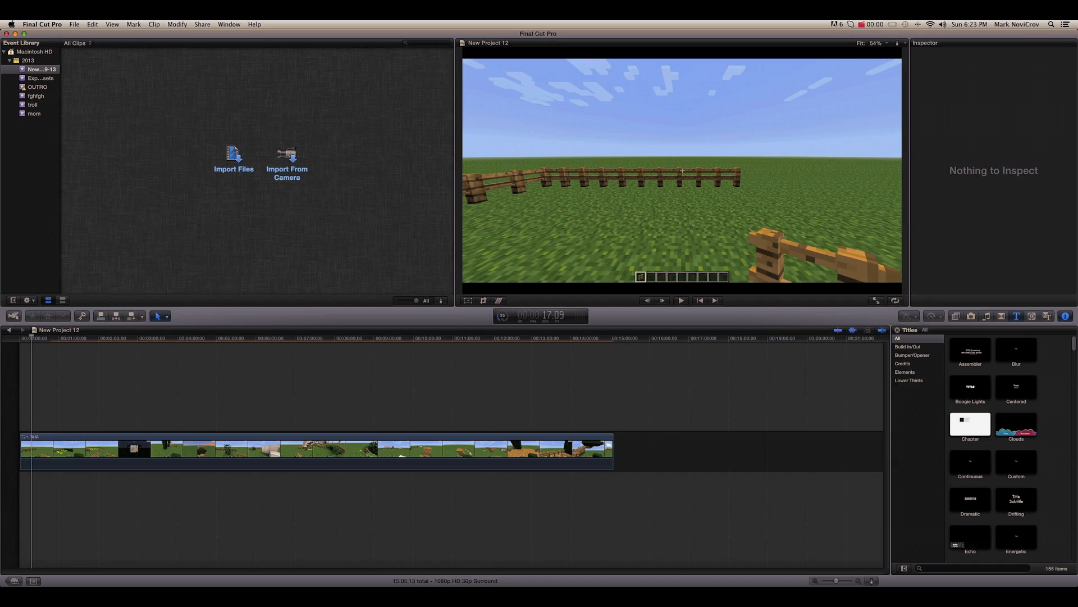
click(43, 25)
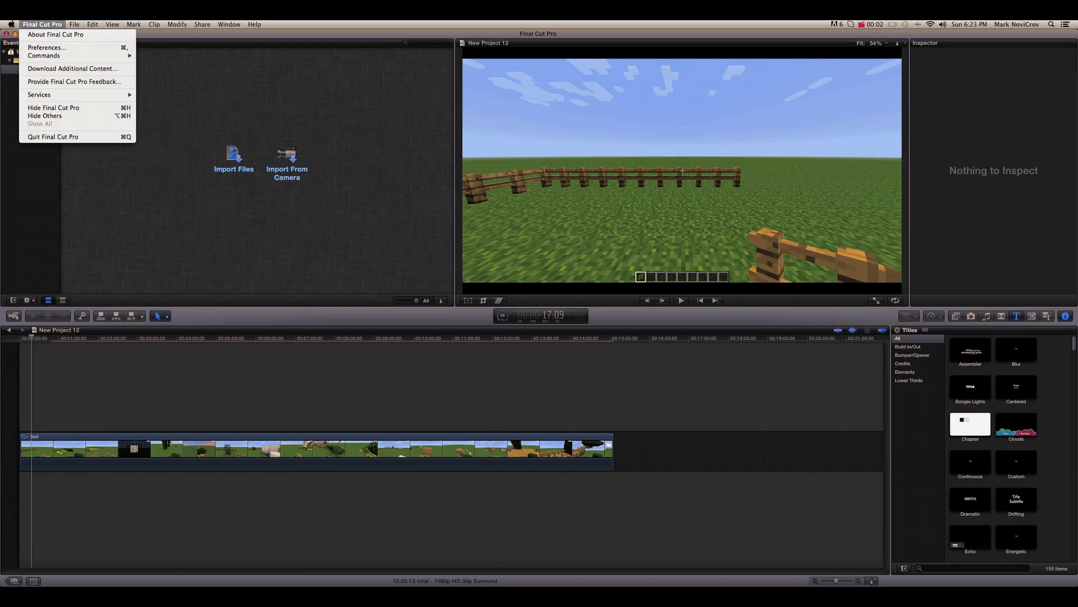
mouse_move(229, 25)
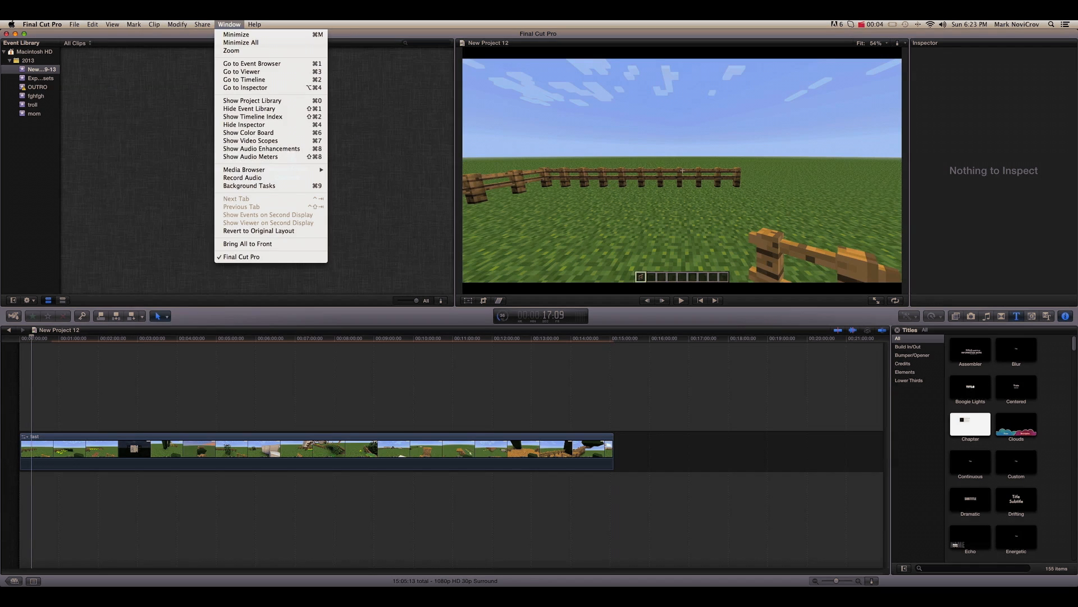
mouse_move(74, 24)
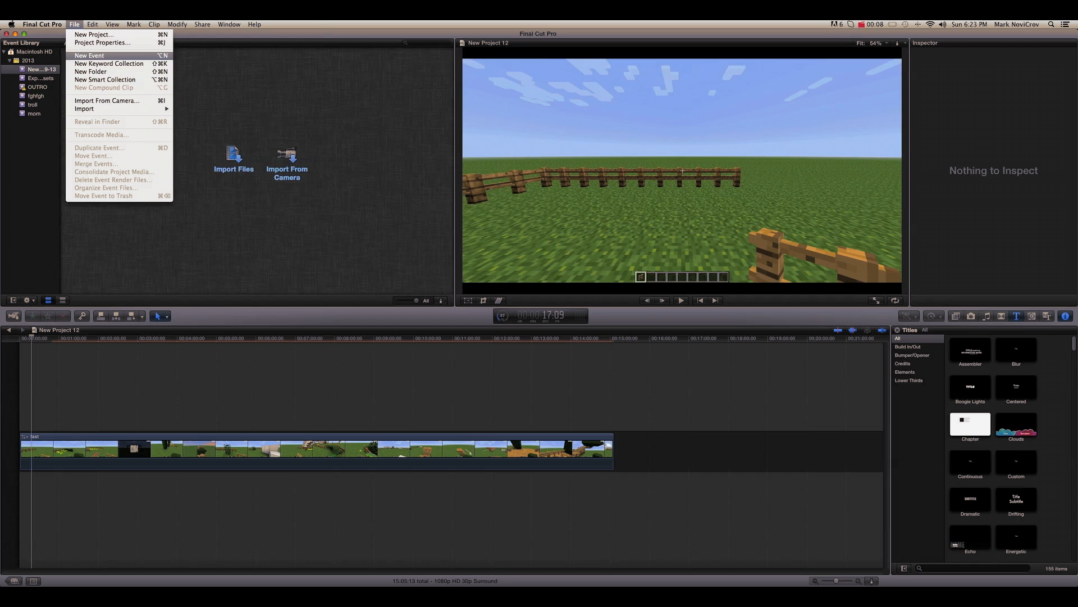
mouse_move(133, 24)
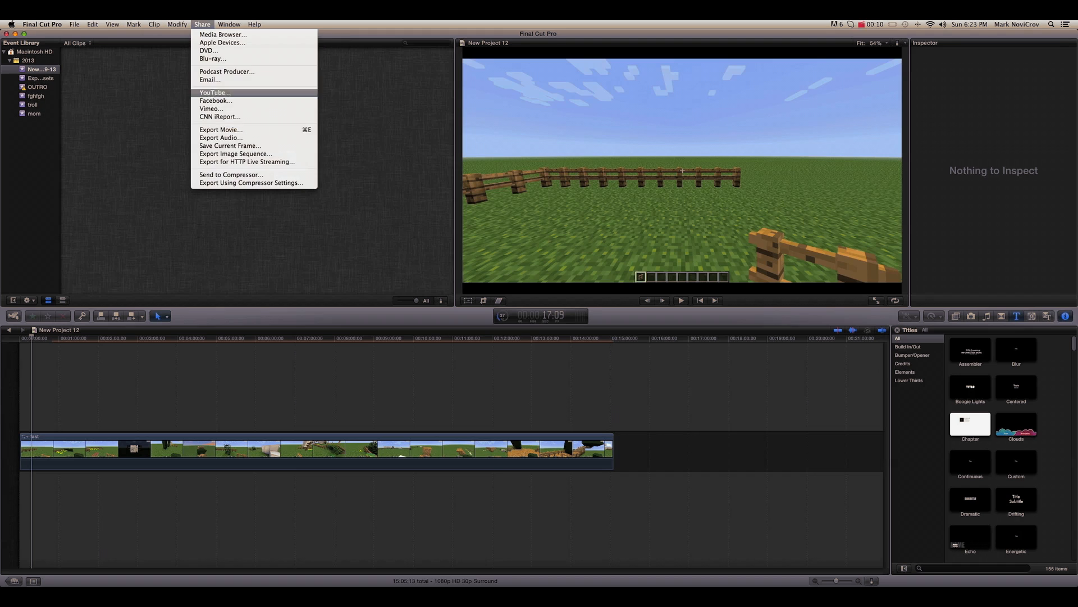
click(202, 24)
click(254, 24)
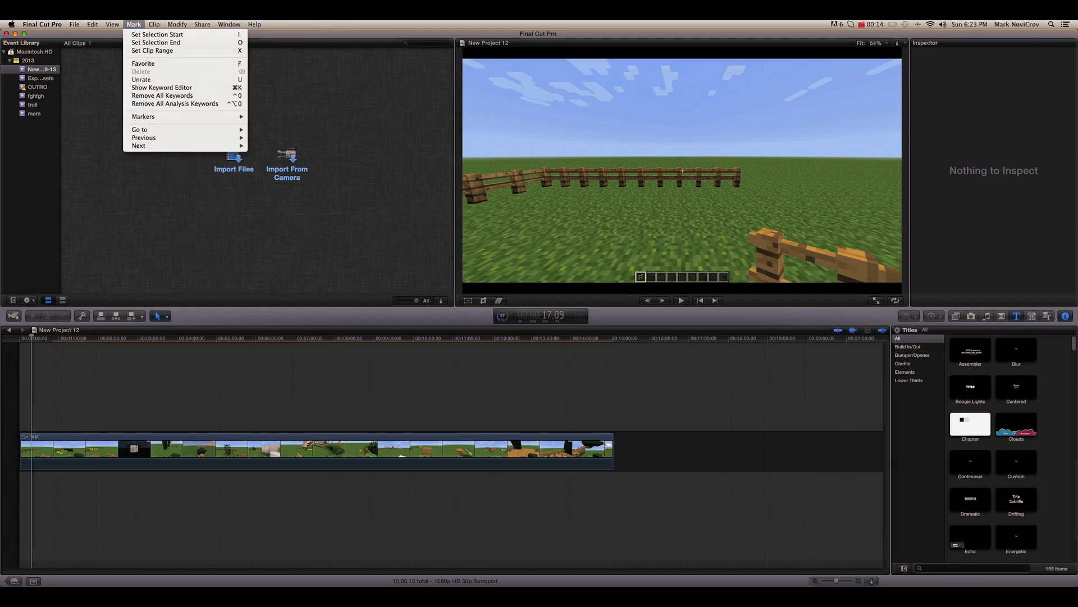
mouse_move(11, 24)
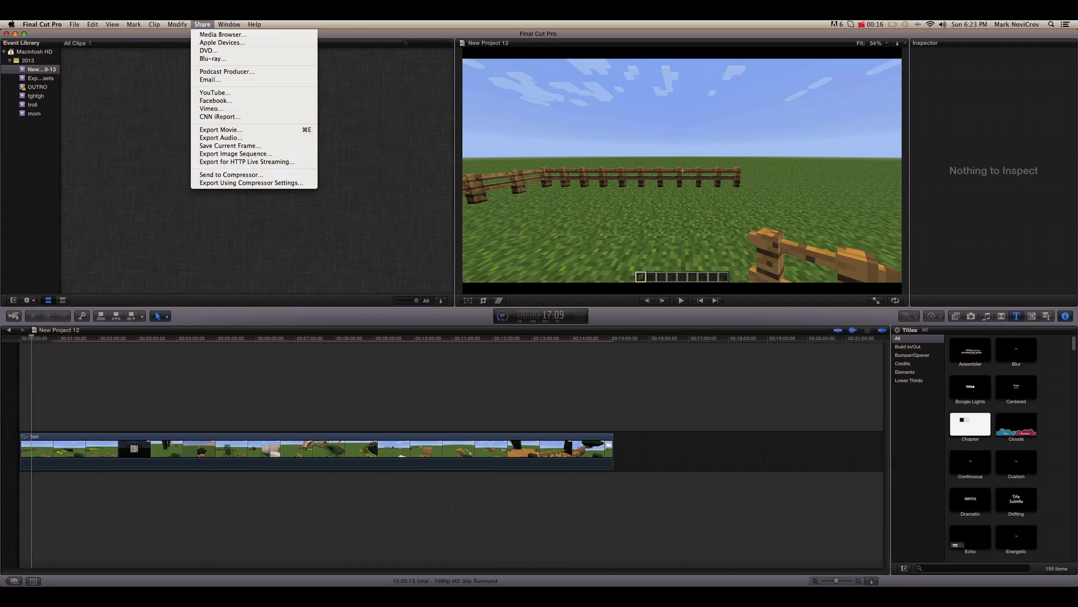
click(30, 191)
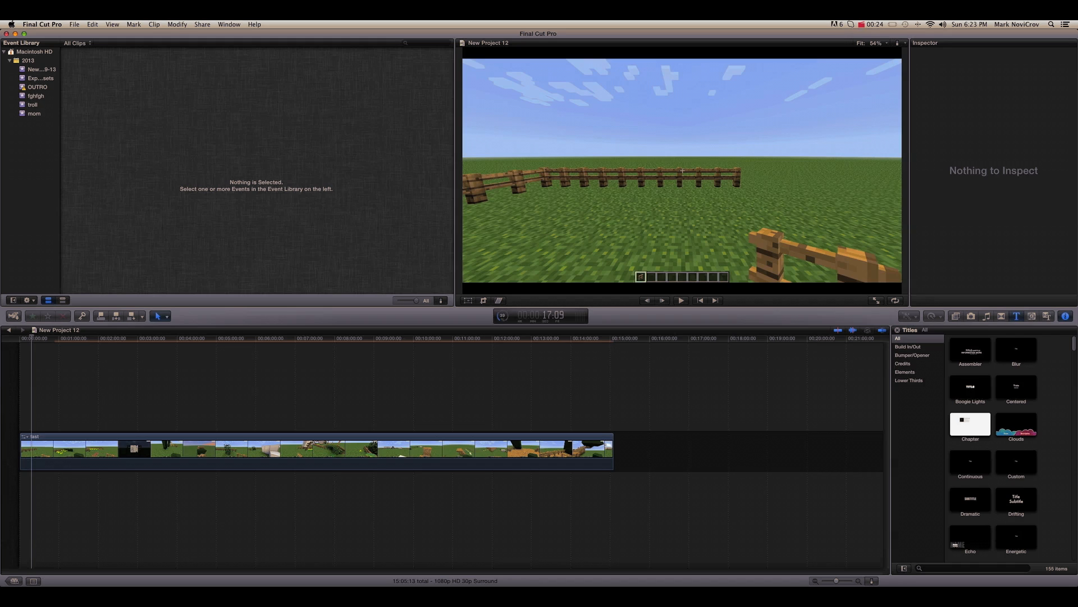
Browse the clips stored in the Exp...sets, OUTRO, fghfgh and troll events of the Event Library.
click(40, 78)
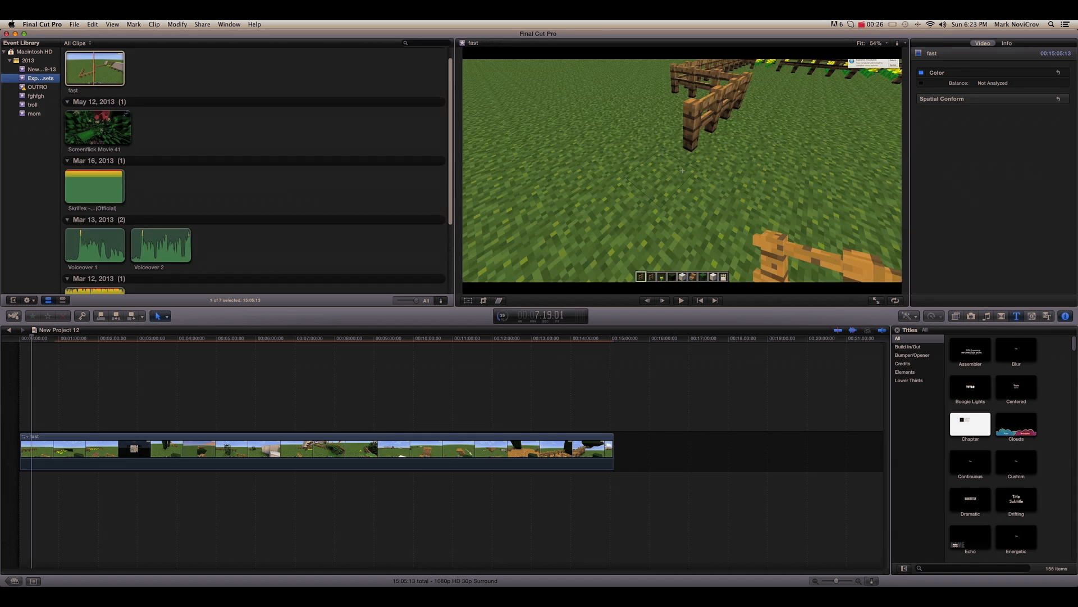
click(38, 87)
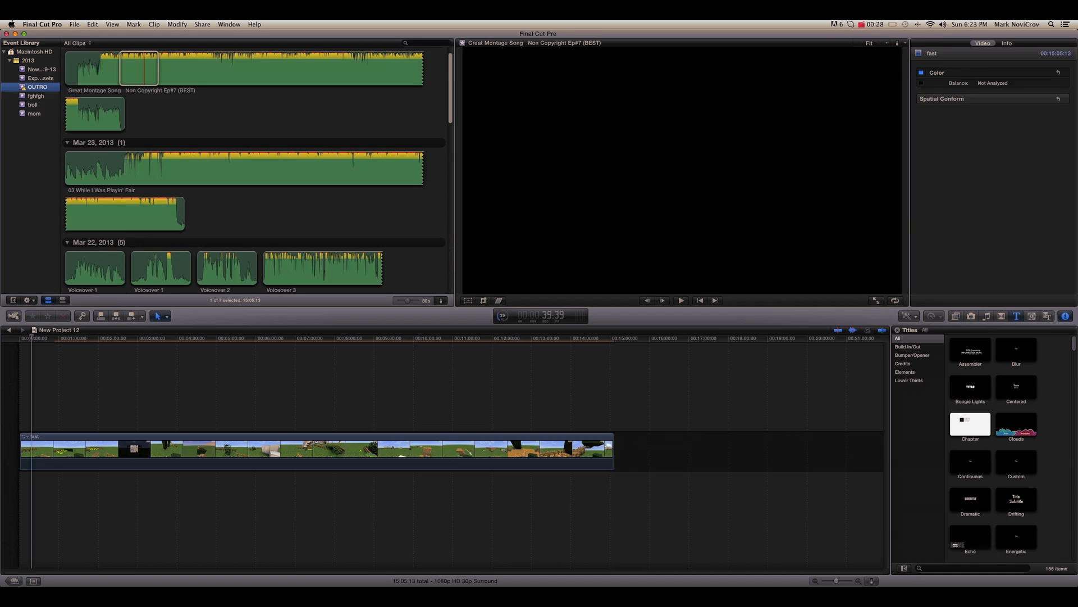
click(36, 96)
click(33, 104)
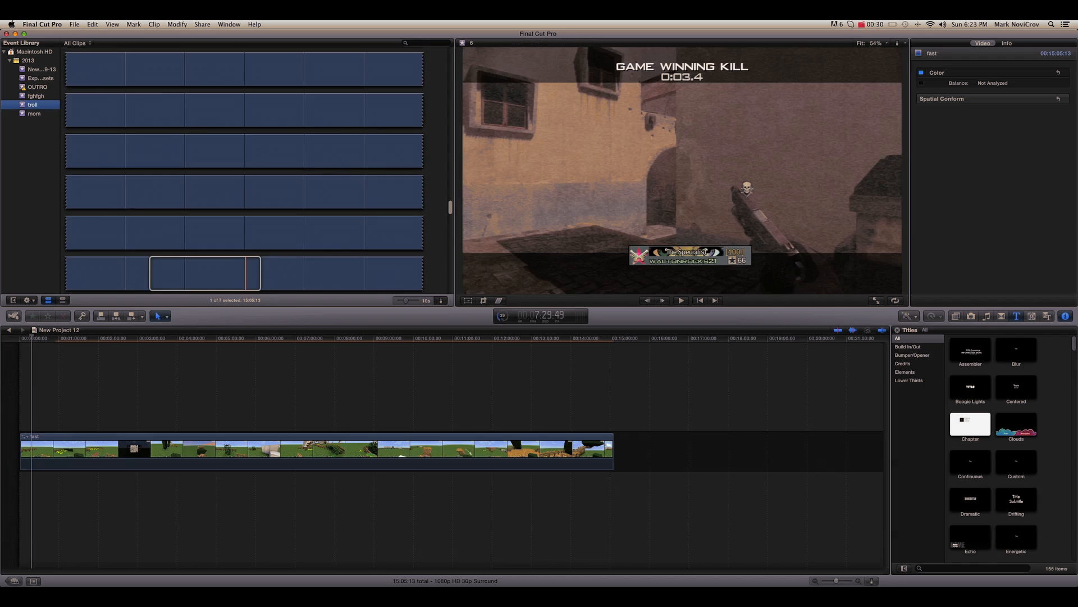
Review the file import options for the New Event 5-19-13 event without importing anything.
click(41, 69)
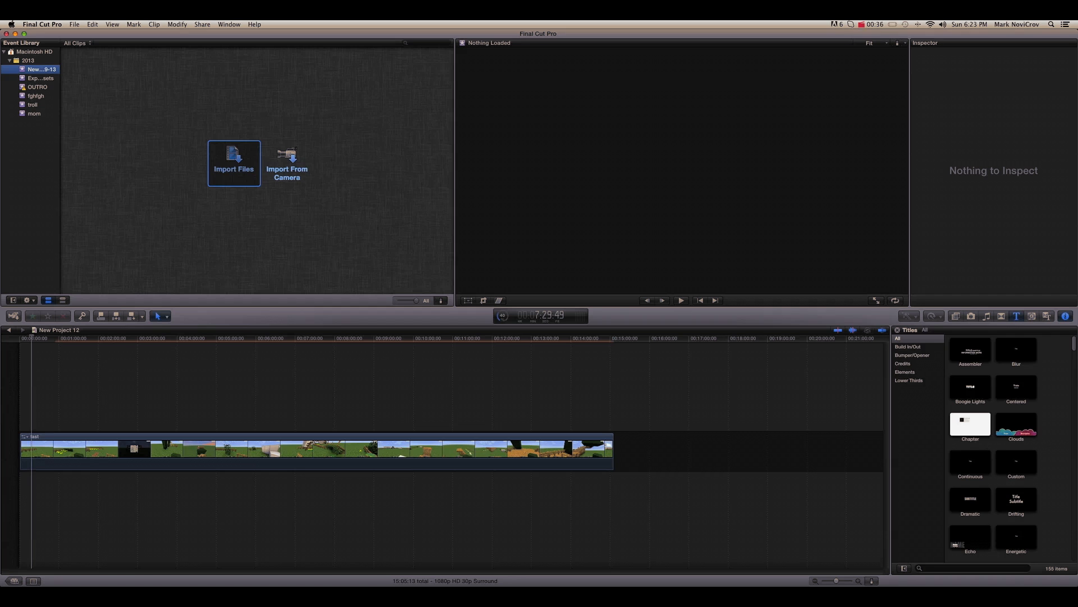
click(234, 163)
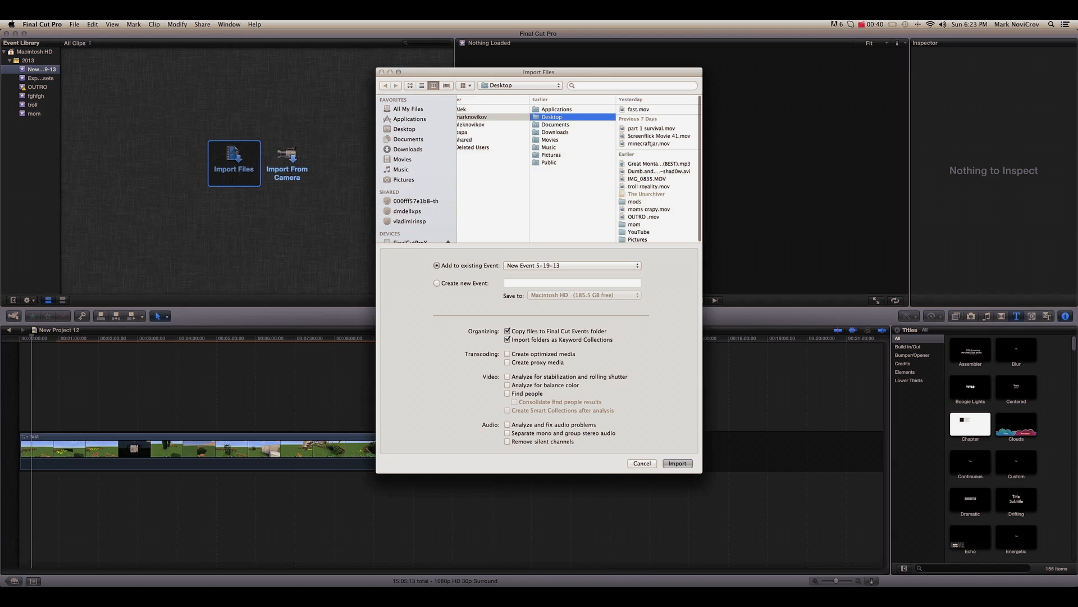
key(Escape)
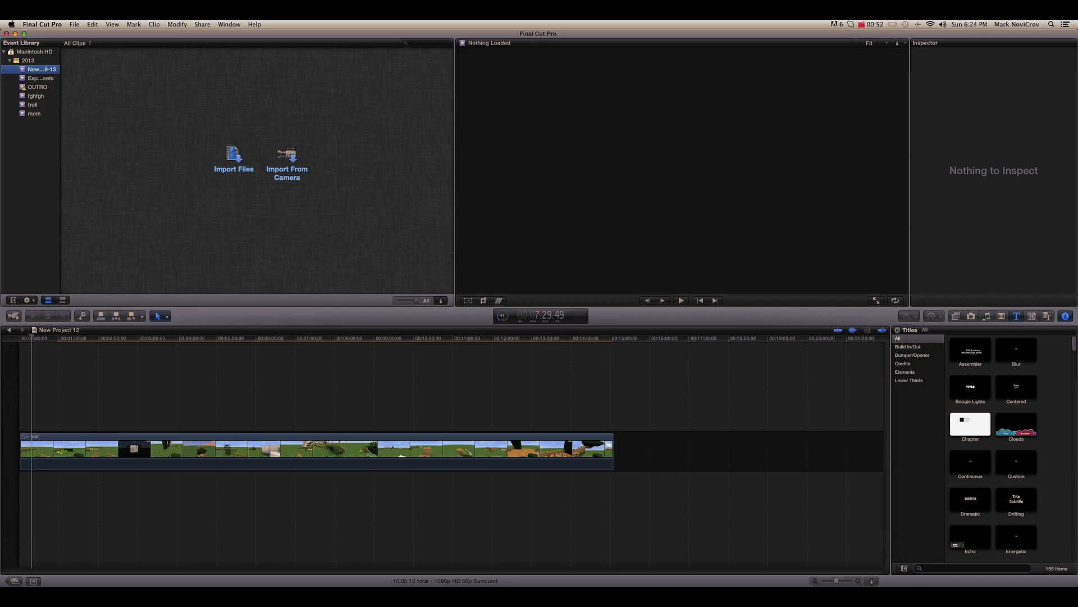
Play the fast clip briefly from about 5:33 in the timeline and pause it.
click(238, 449)
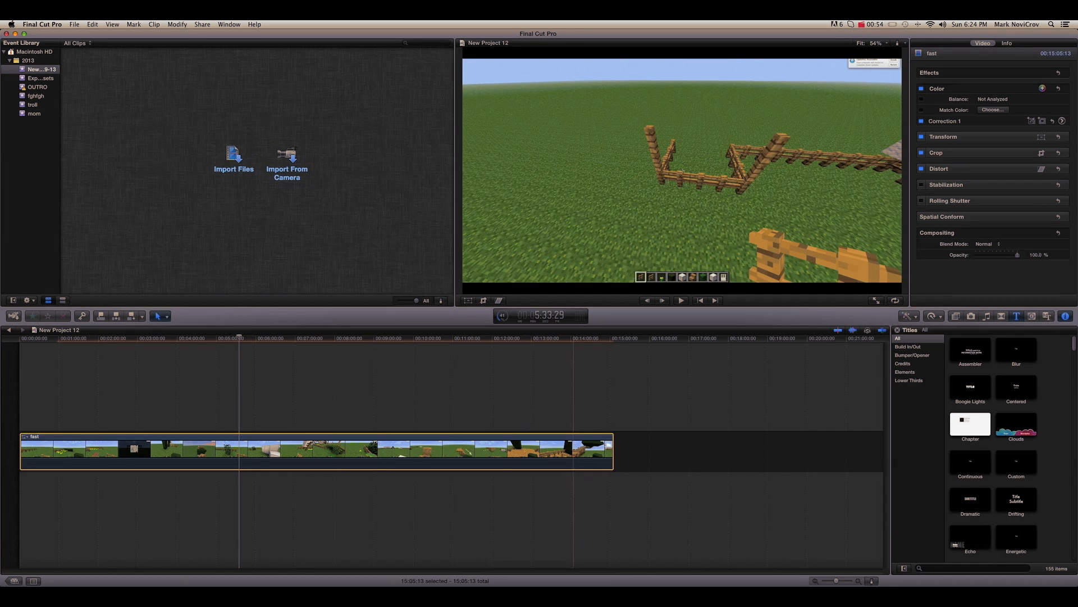
click(681, 301)
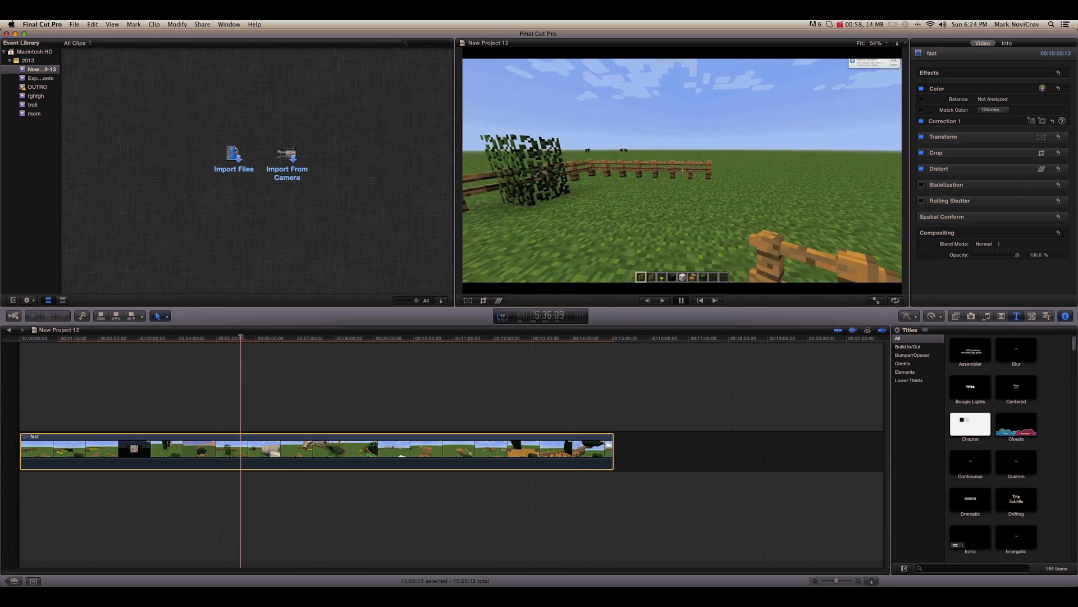
key(space)
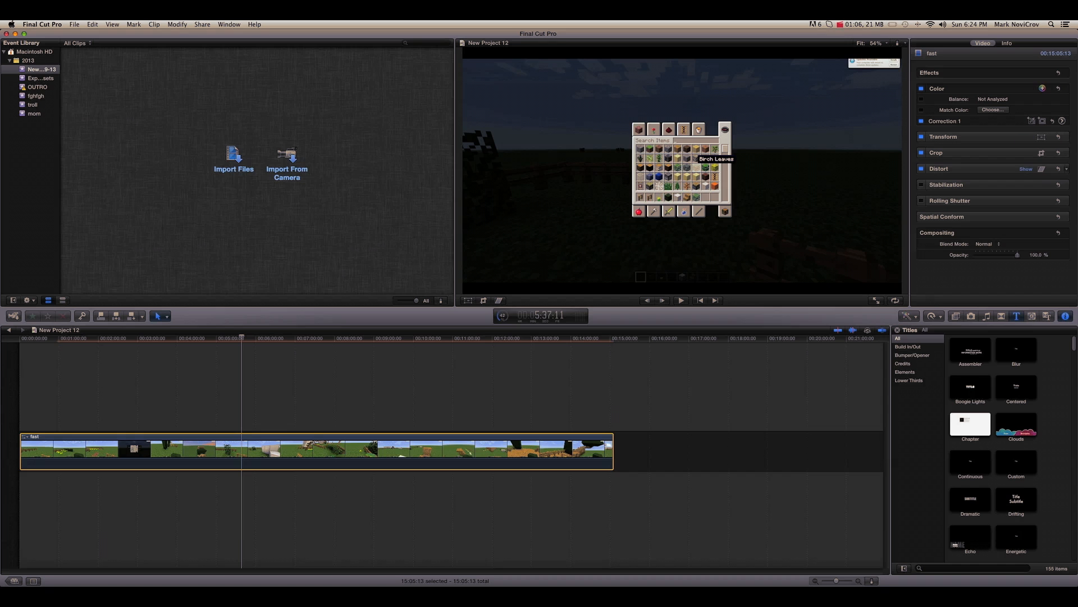
Reselect the fast clip with the playhead at 9:25:11 and look over the available colour and audio enhancement options.
click(470, 393)
click(391, 451)
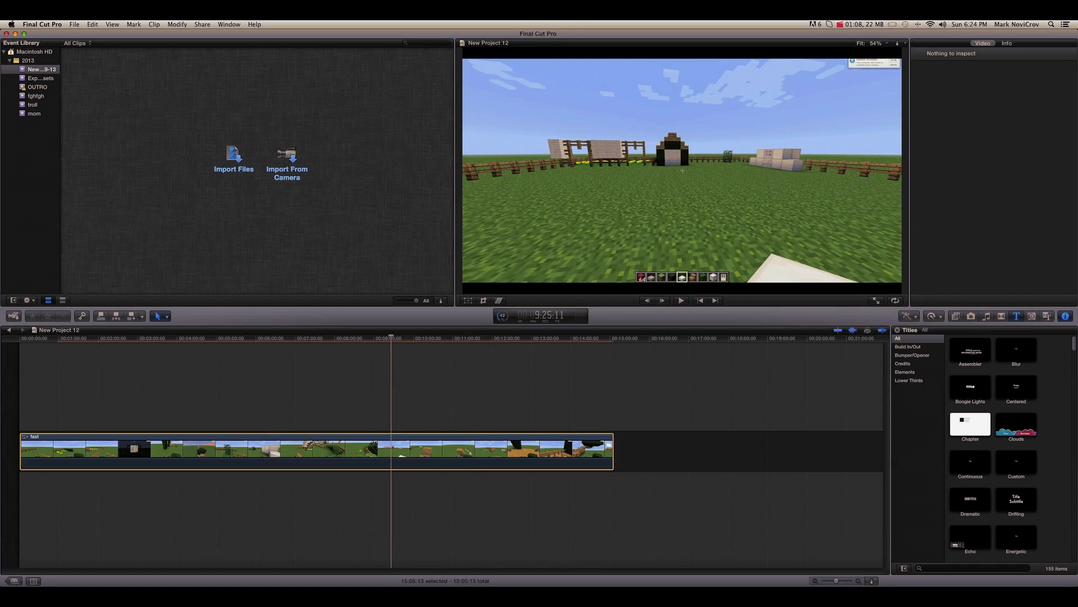
click(908, 317)
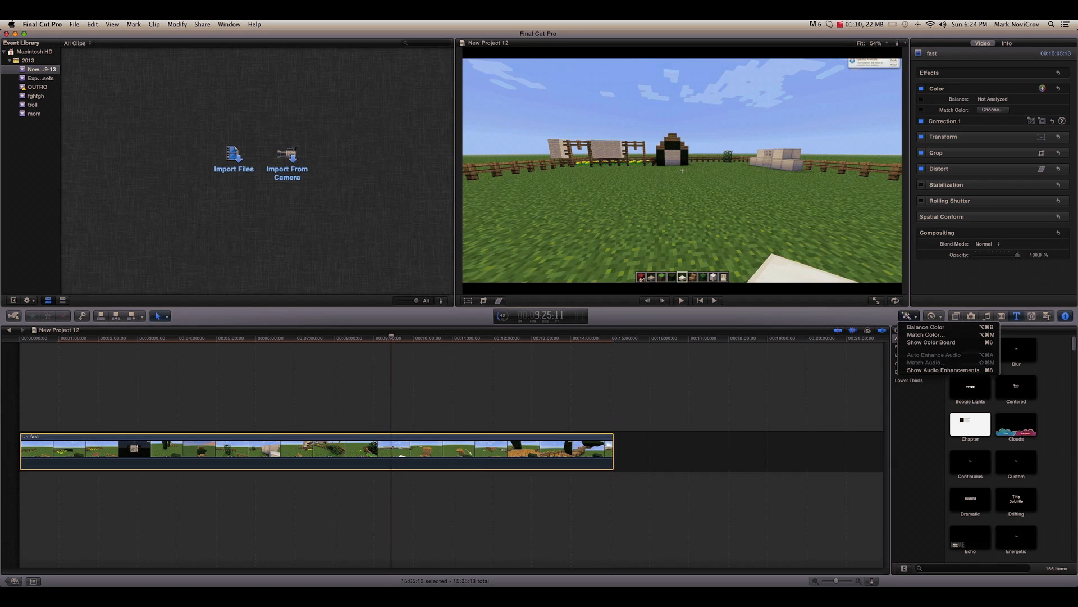
key(Escape)
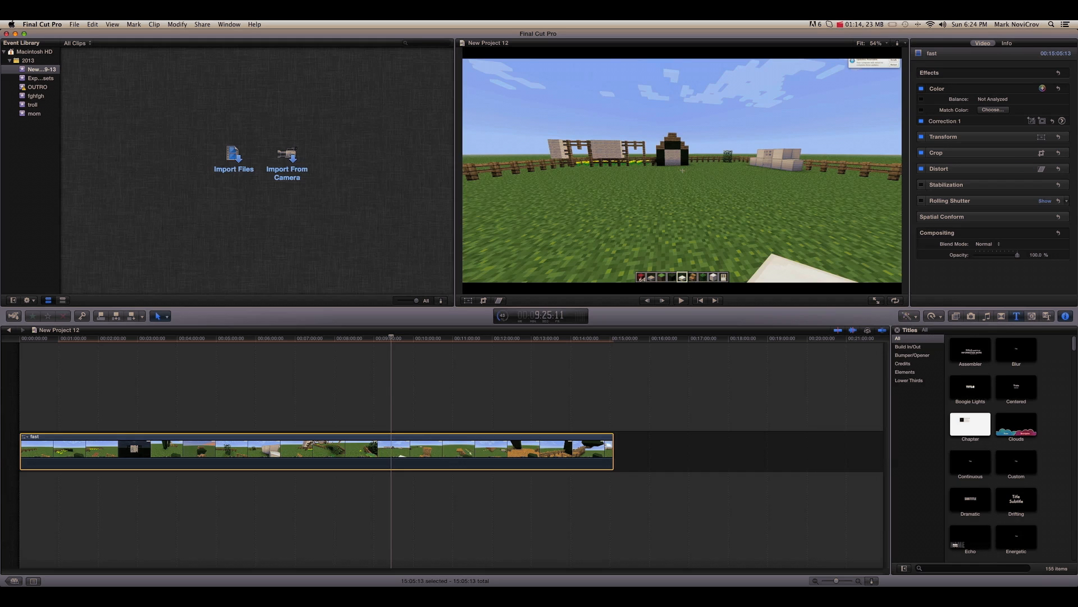
Examine the Crop controls for the fast clip in the viewer and close them without cropping.
click(1042, 153)
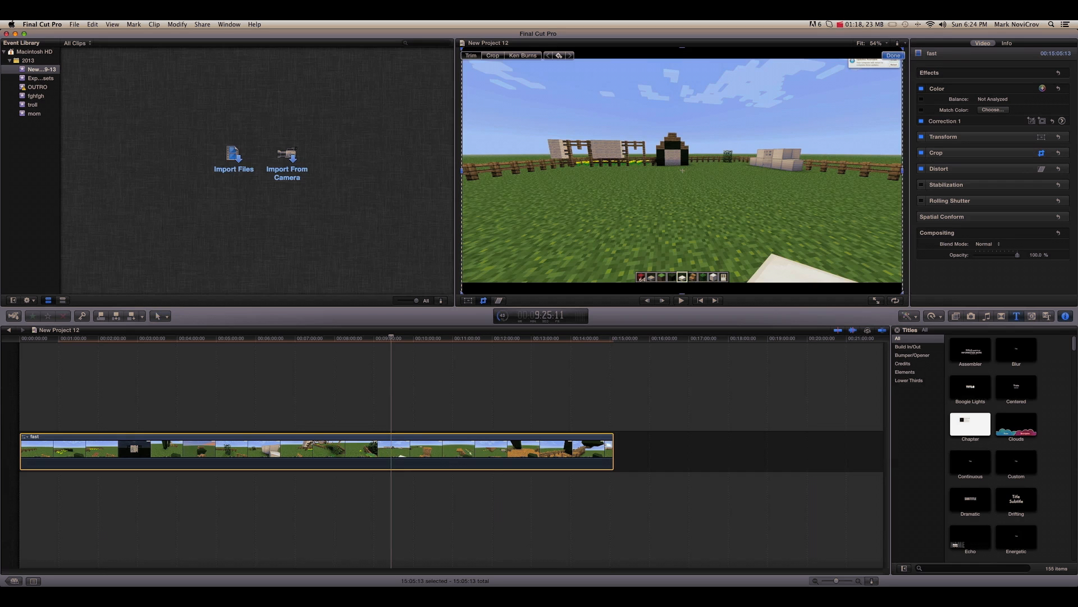
click(683, 170)
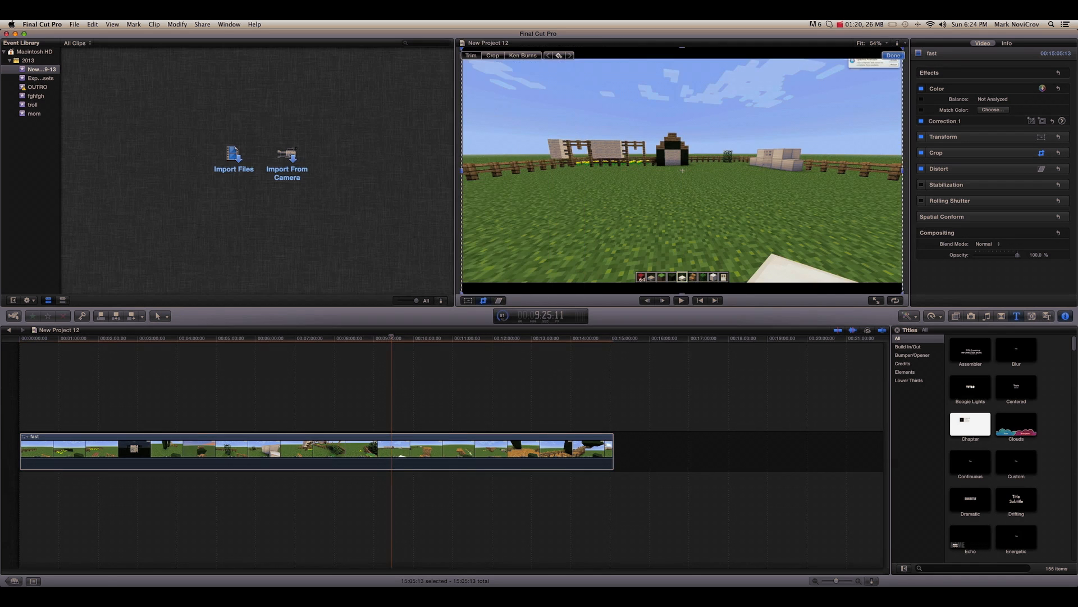
click(893, 56)
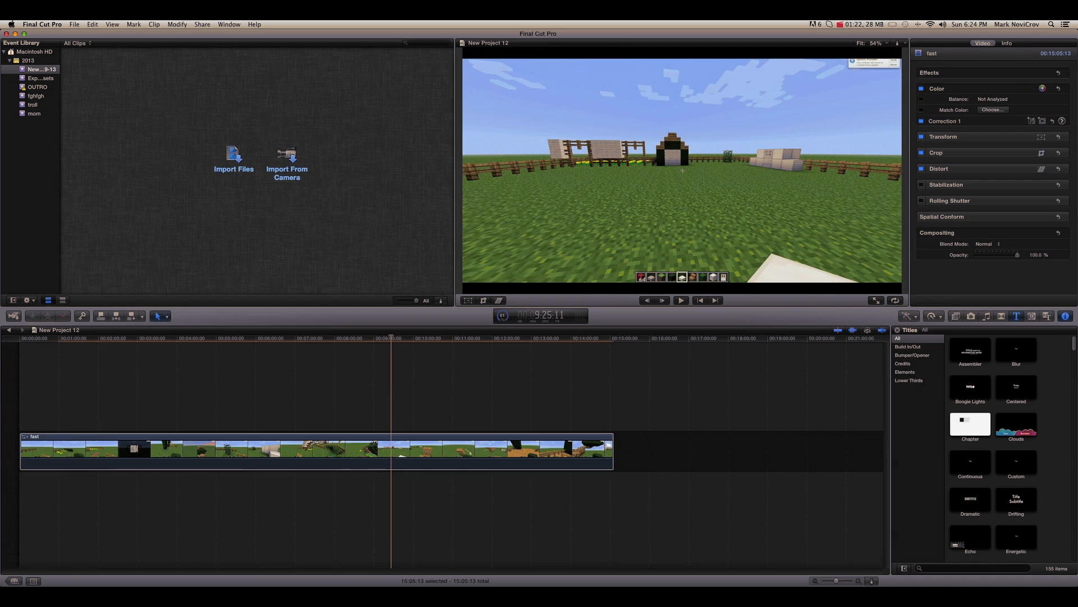
Check the fast clip's info and video properties, including the compositing opacity control.
click(1007, 43)
click(983, 43)
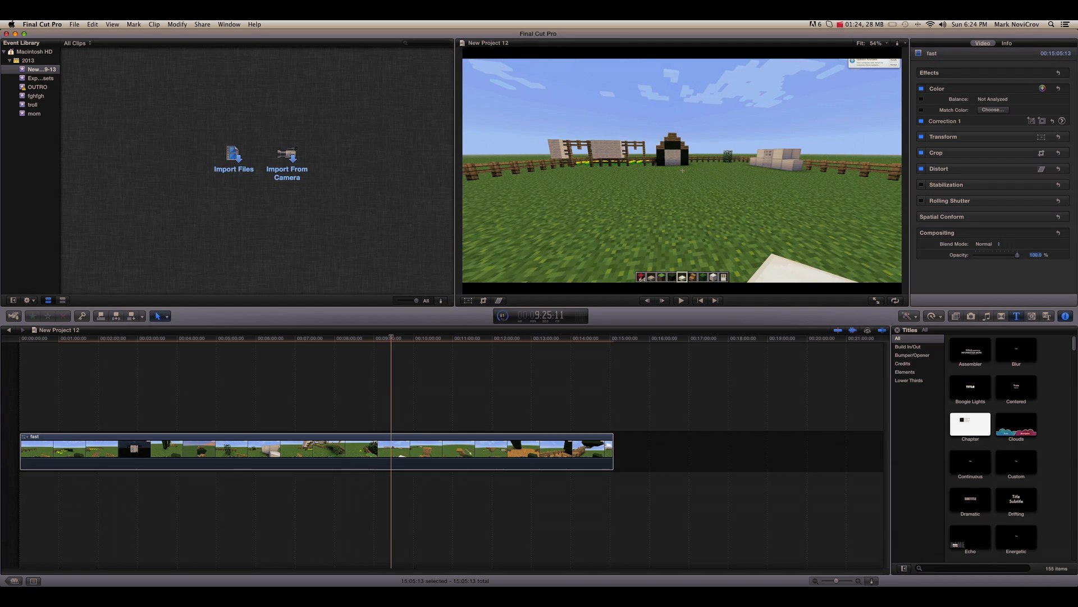
mouse_move(1018, 255)
mouse_down()
mouse_move(975, 255)
mouse_move(1017, 255)
mouse_up()
Look over the retiming options for the fast clip, such as Slow, Fast and Reverse Clip.
click(932, 315)
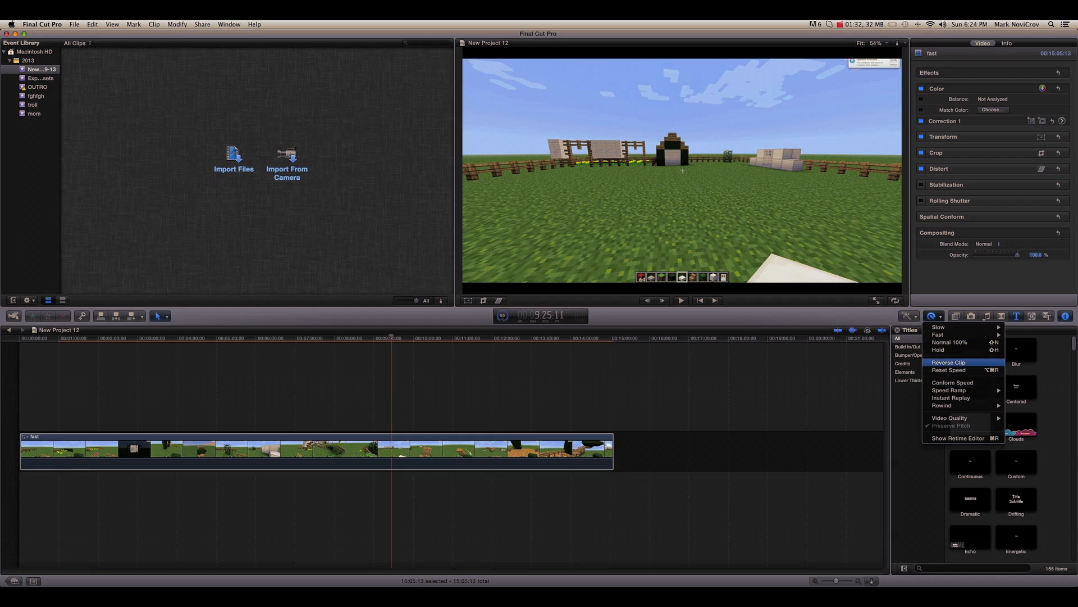
mouse_move(949, 334)
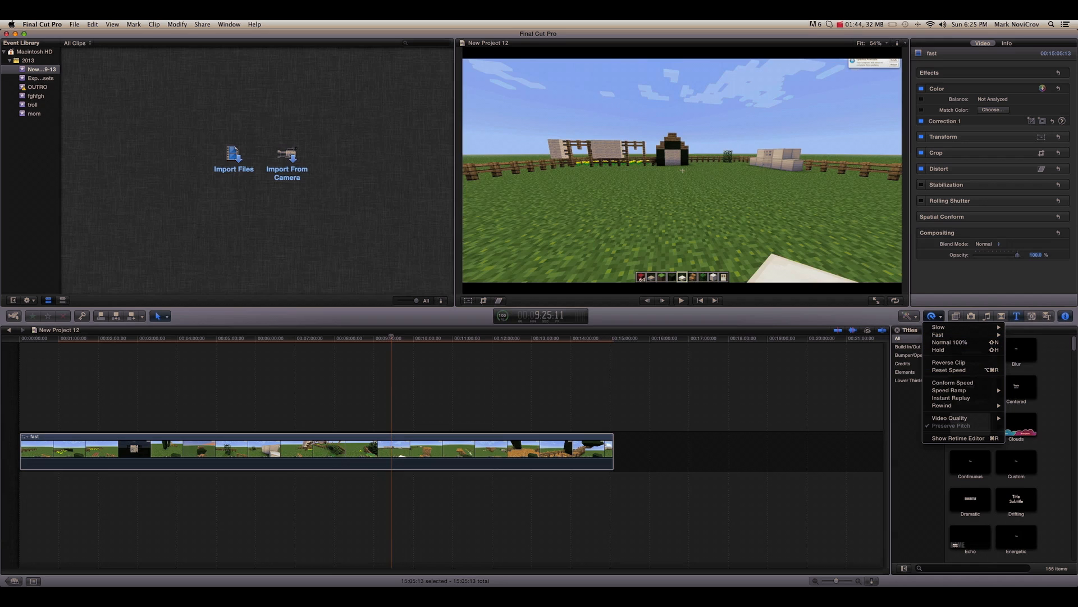
key(Escape)
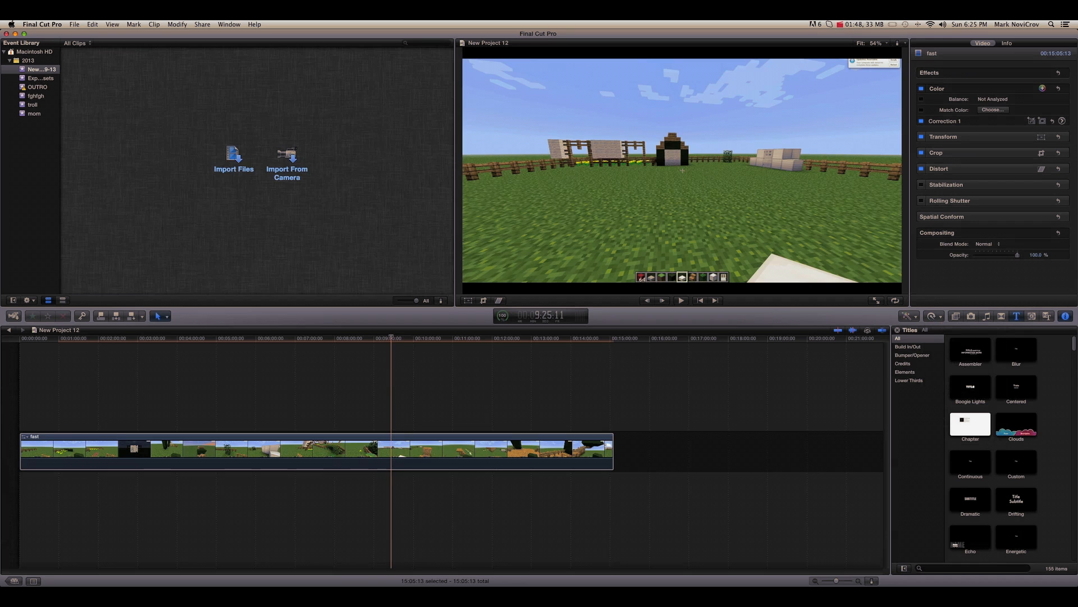
Select the fast clip and examine its Transform, Distort and Crop controls in the viewer without changing the image.
click(537, 455)
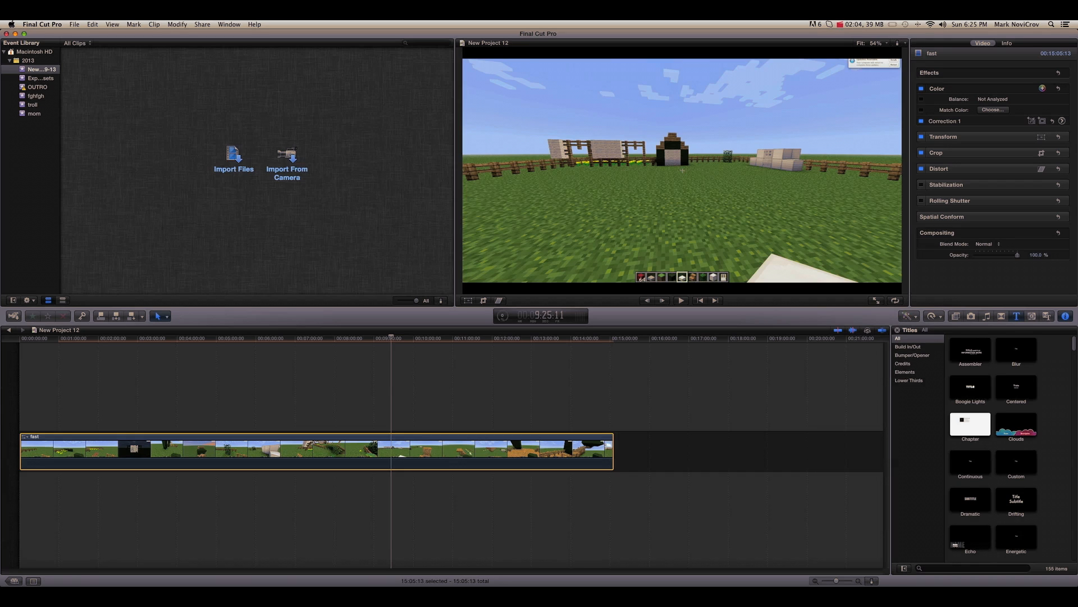
click(468, 301)
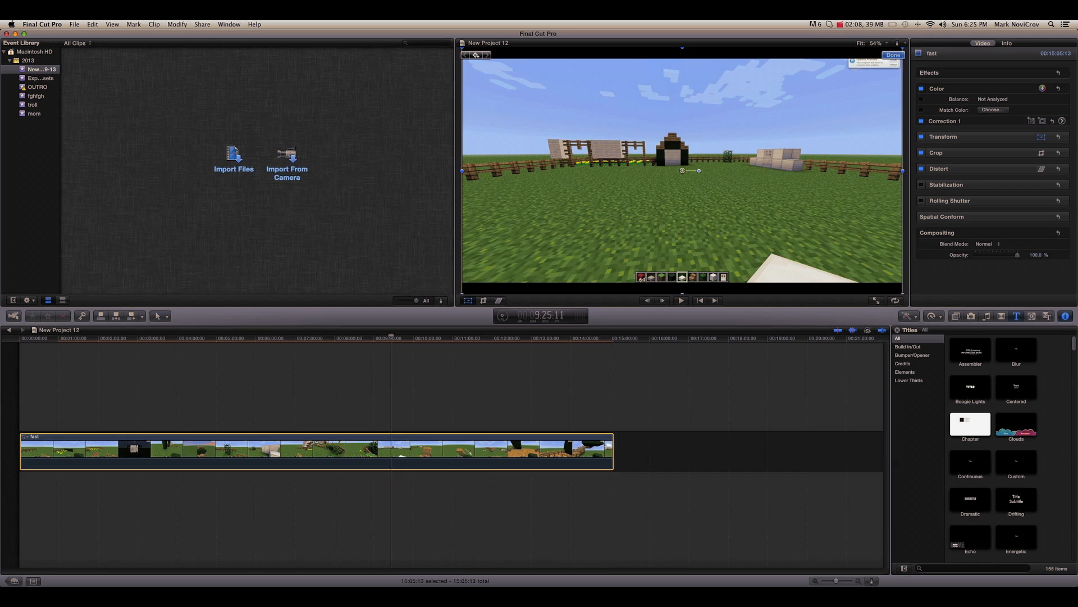
click(499, 300)
click(483, 300)
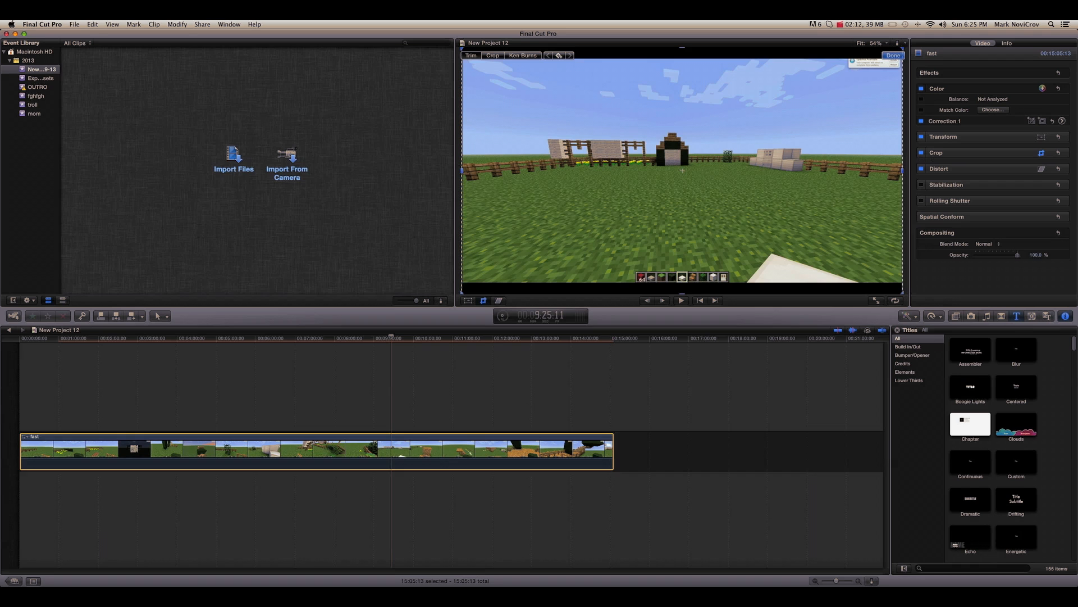
click(893, 56)
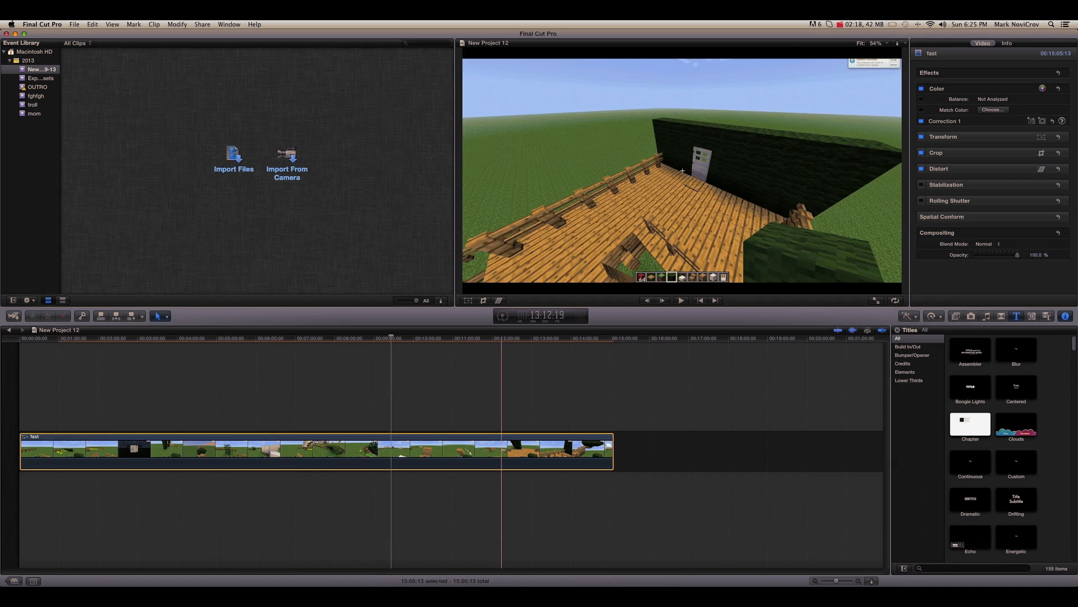
Zoom the timeline in and out, ending with the whole fast clip spanning nearly its full width.
drag(832, 581, 850, 581)
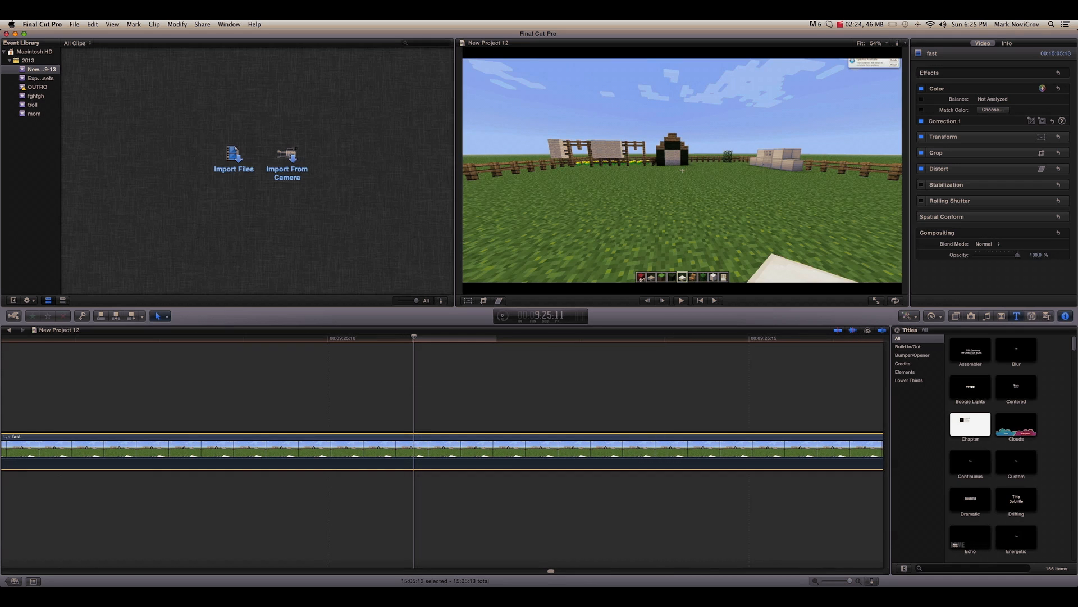
key(shift+z)
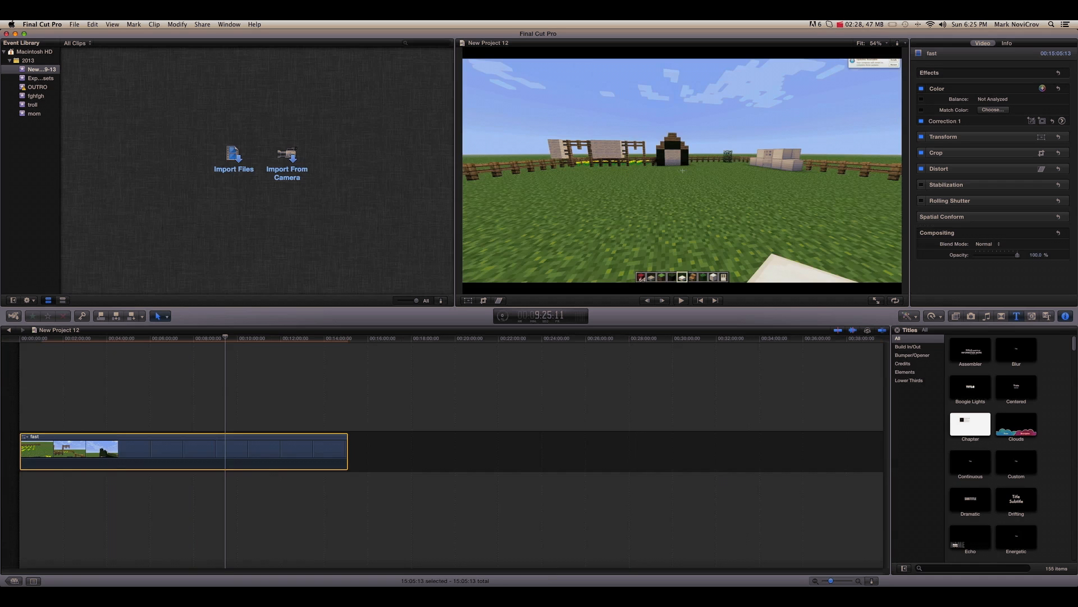
key(super+equal)
key(super+equal)
key(super+equal)
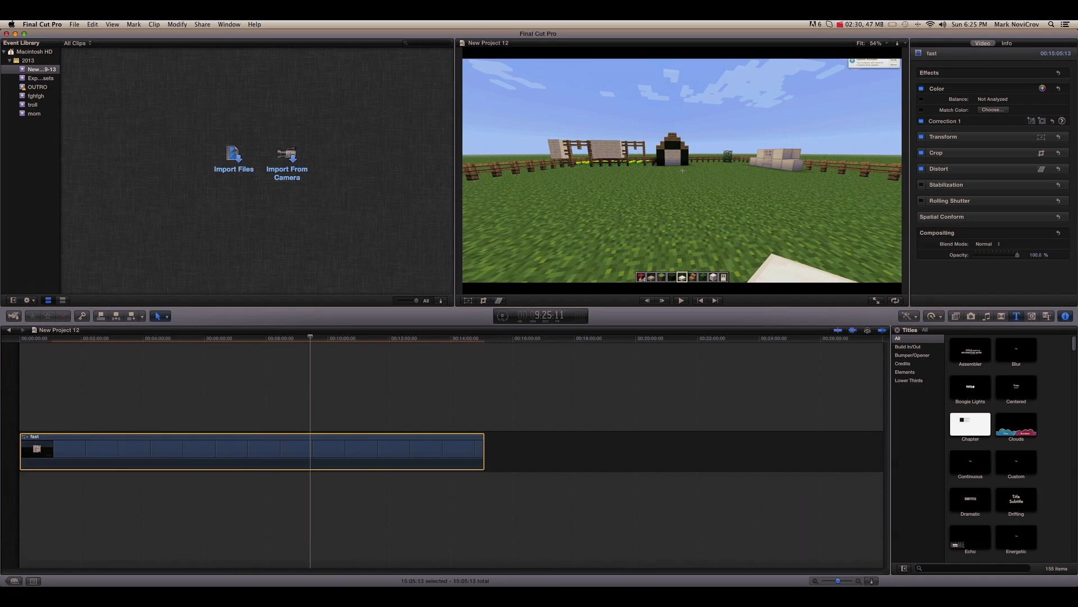
key(super+equal)
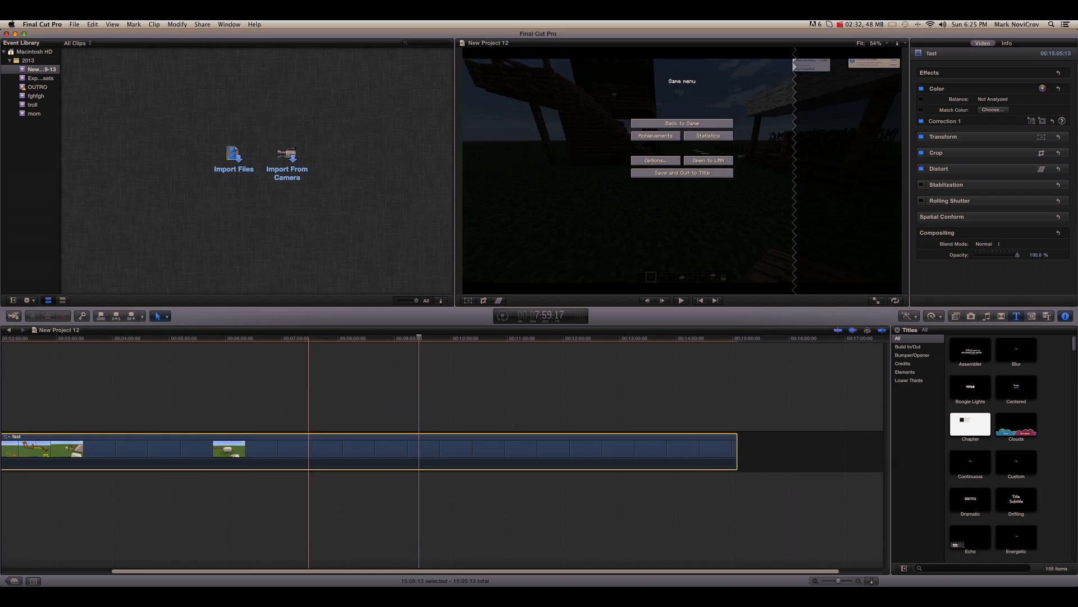
scroll(442, 452, left, 5)
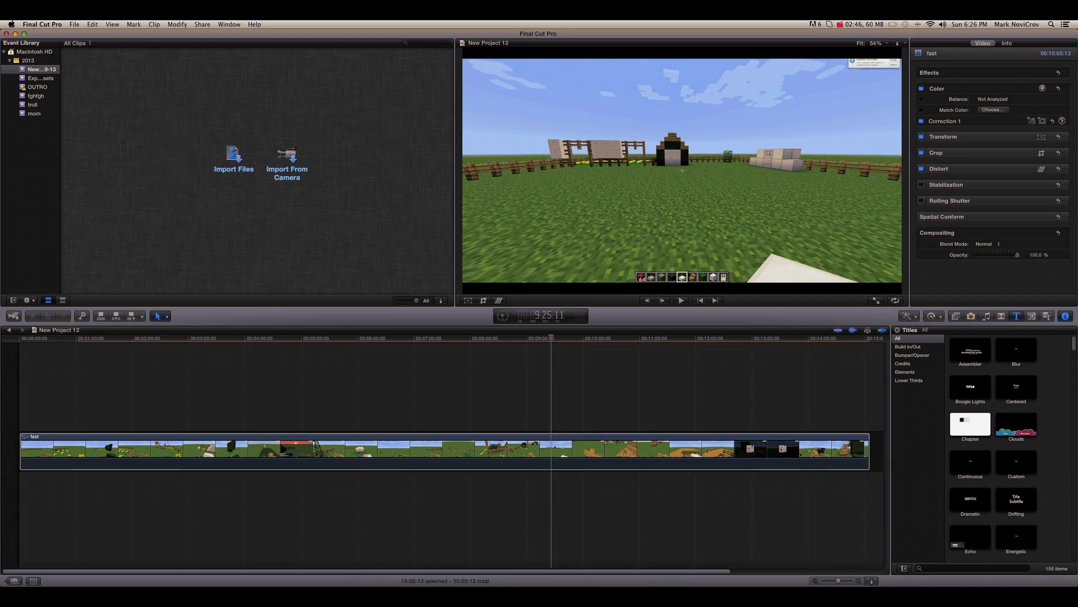
Look over the Photos browser, the Music and Sound browser with its list of sound sources, and the file import options.
click(971, 316)
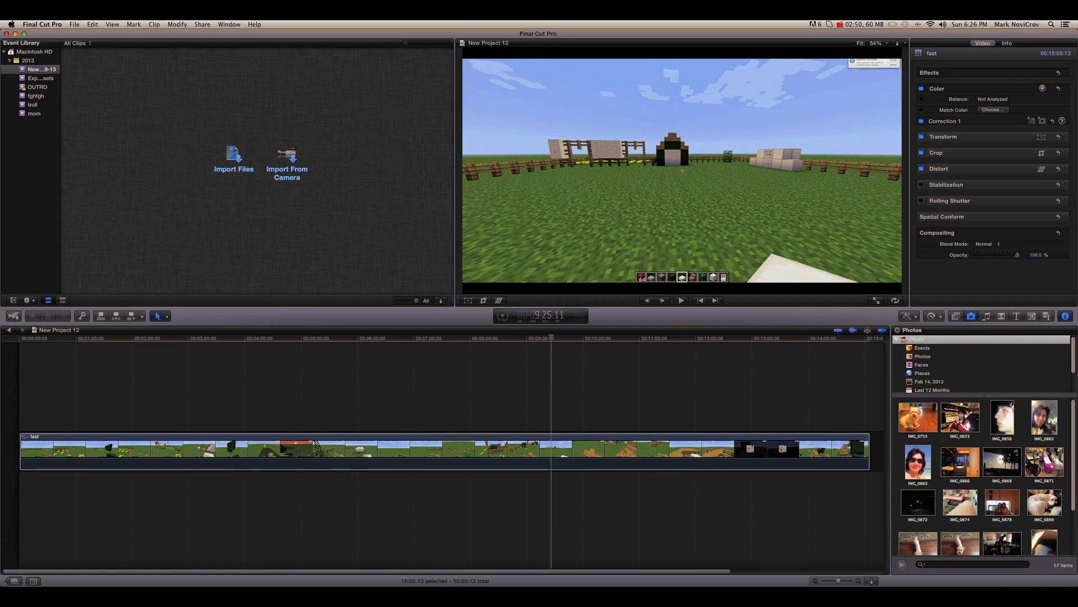
click(987, 316)
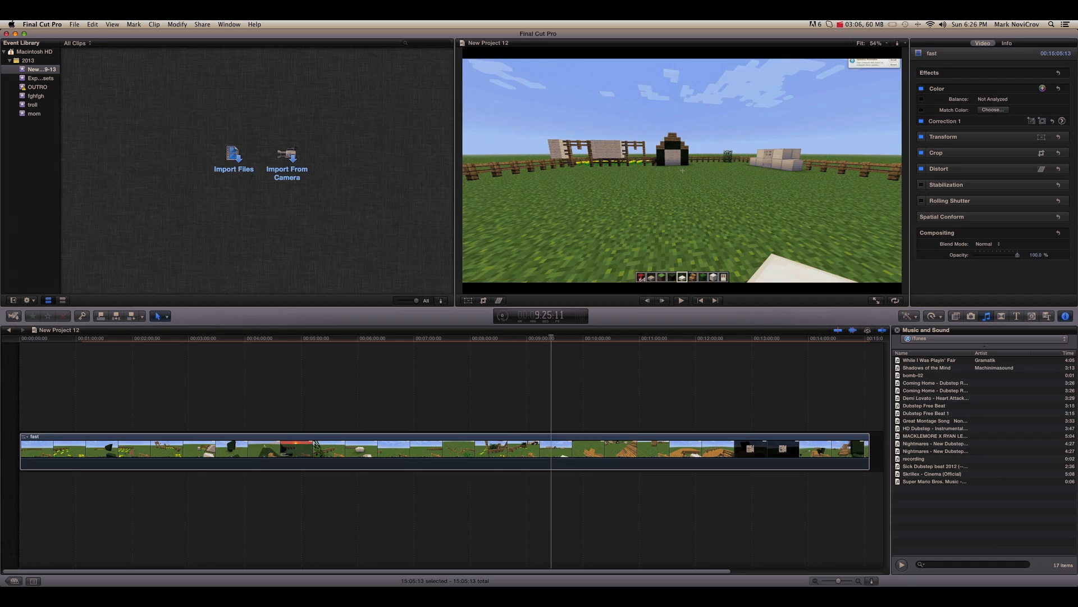
click(74, 25)
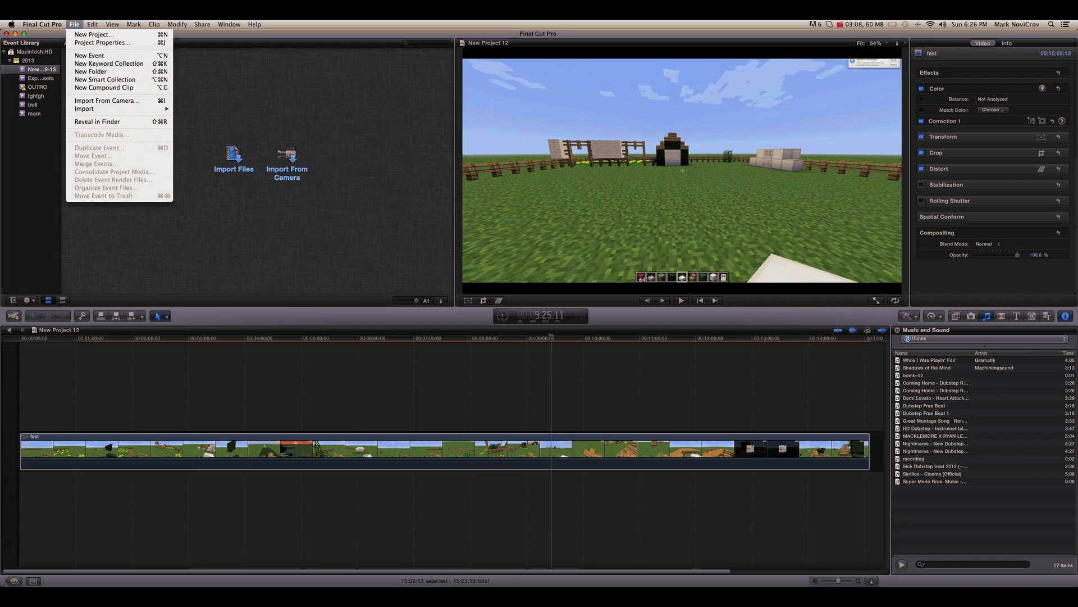
mouse_move(113, 109)
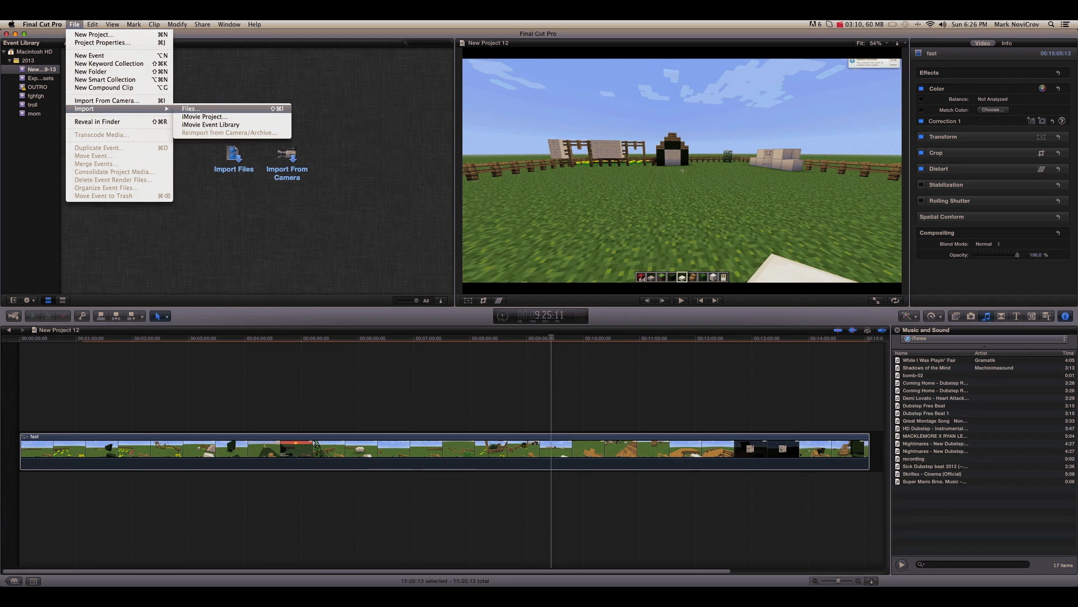
click(191, 108)
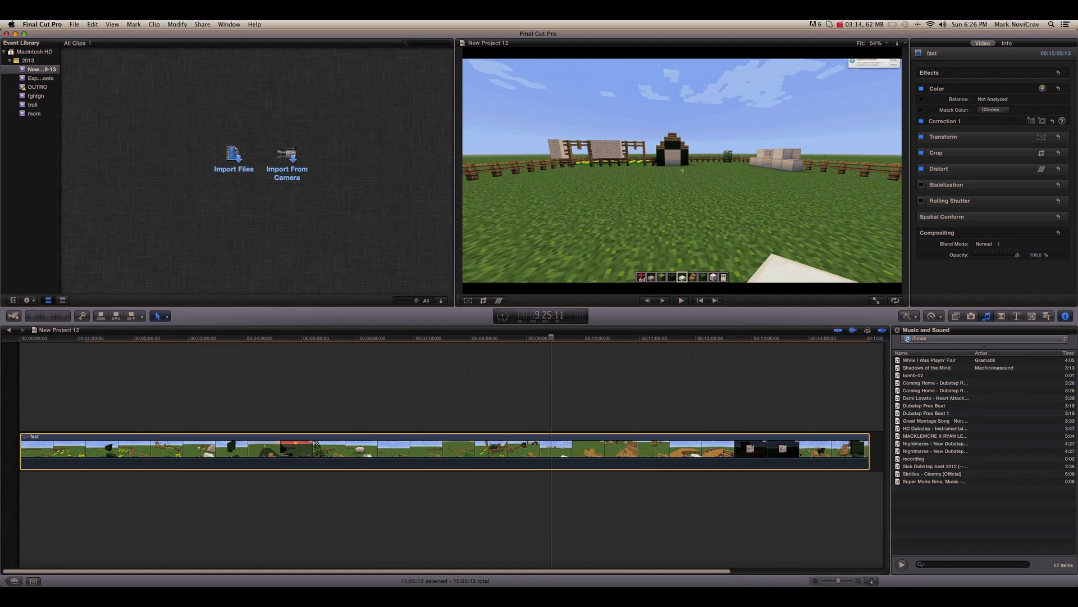
click(983, 339)
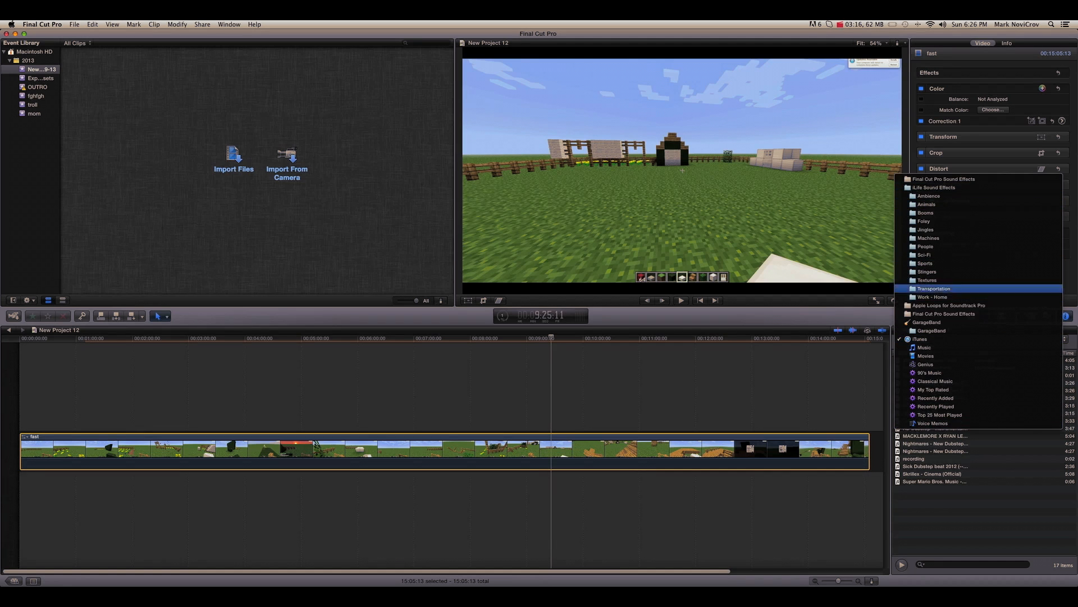
key(Escape)
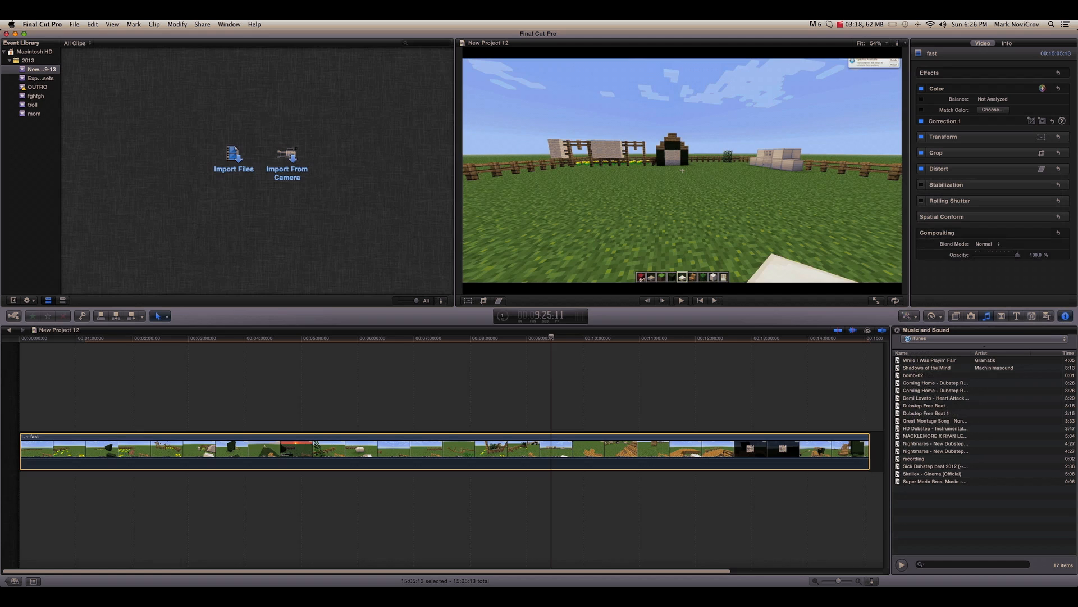
Show the Lights category of transitions and place the playhead at about 8:18 in the fast clip.
click(1002, 316)
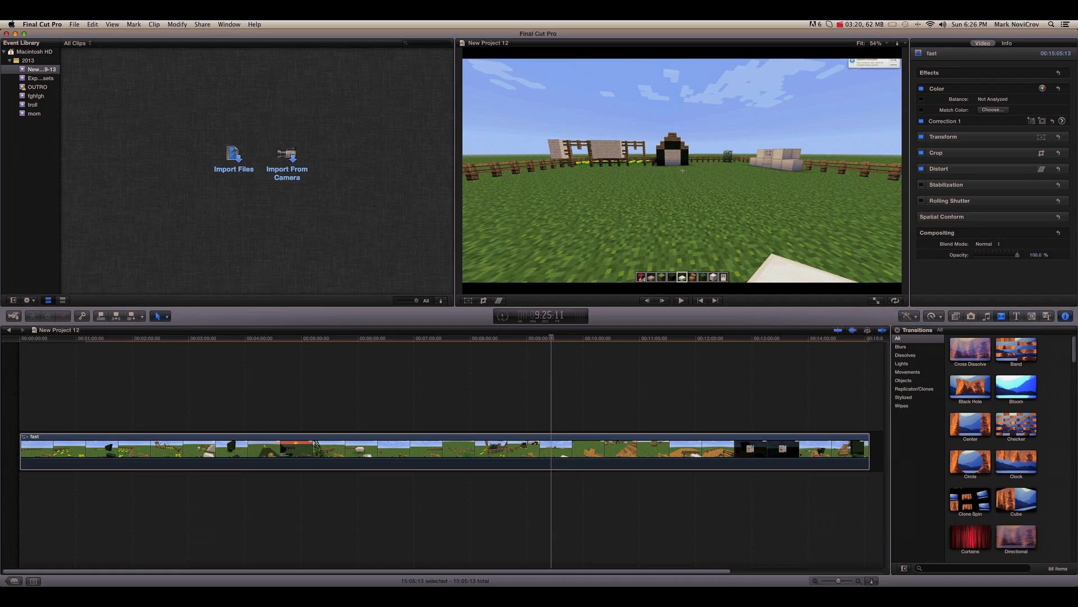
click(902, 363)
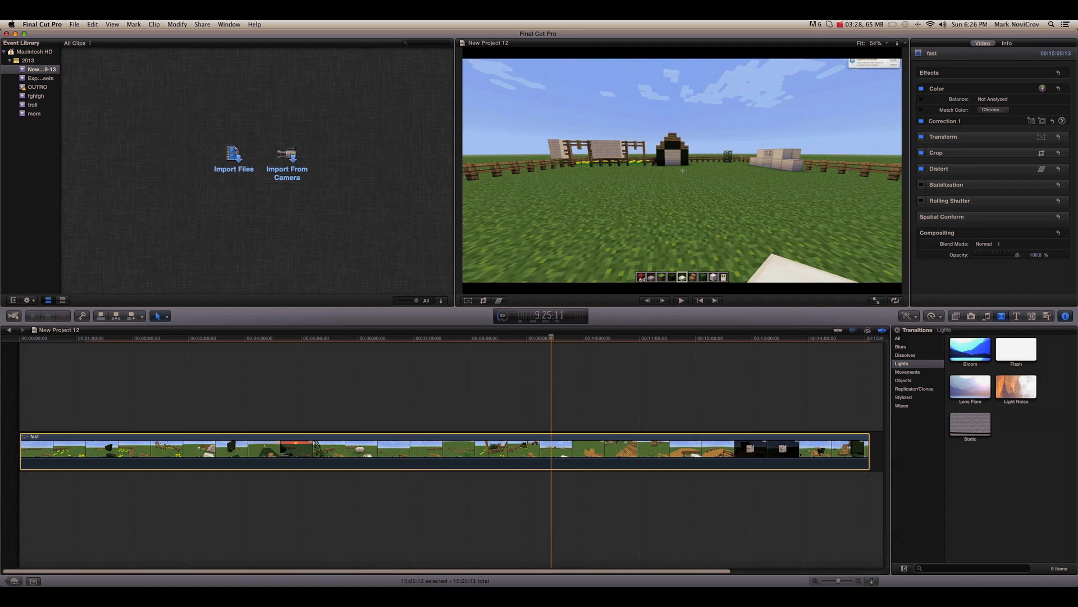
click(489, 449)
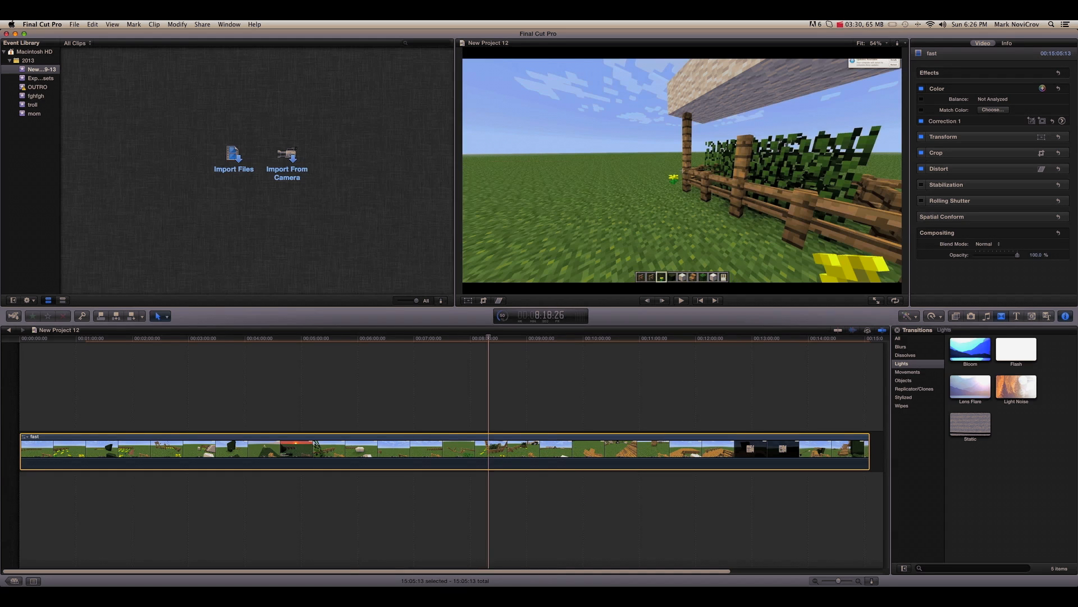
Look over the editing tools and the commands available for the fast clip without applying any.
click(162, 316)
key(Escape)
right_click(488, 449)
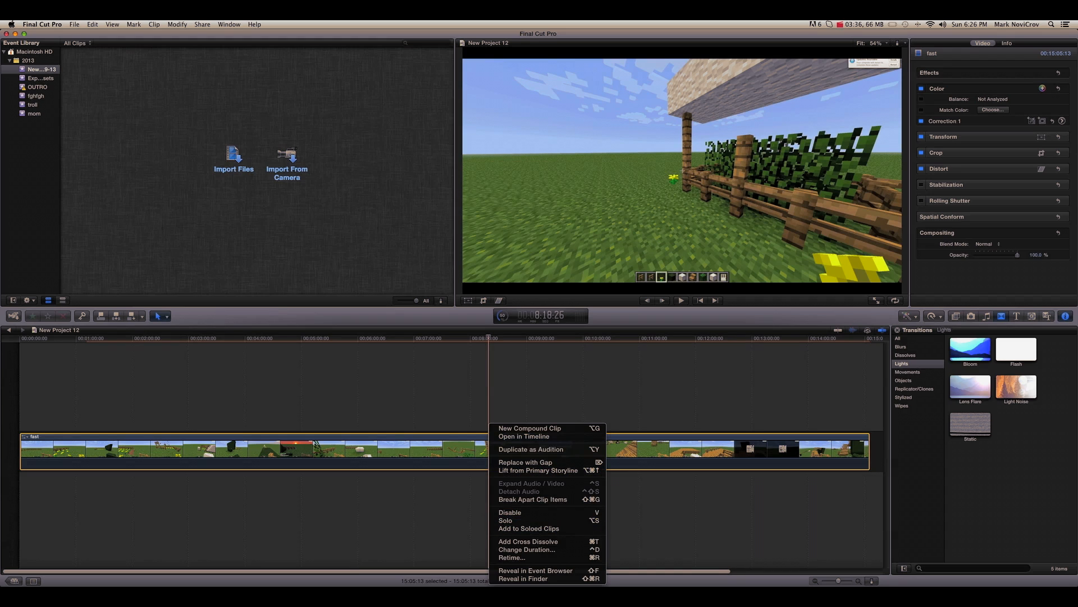
key(Escape)
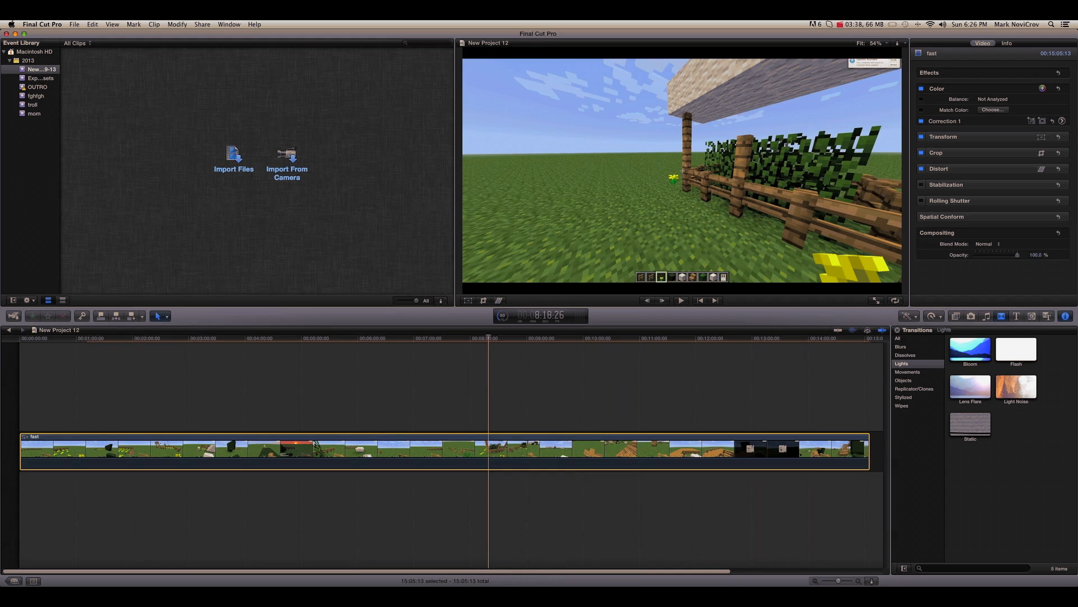
Split the fast clip in two with the Blade tool, slightly past the playhead at about 8:33.
click(160, 315)
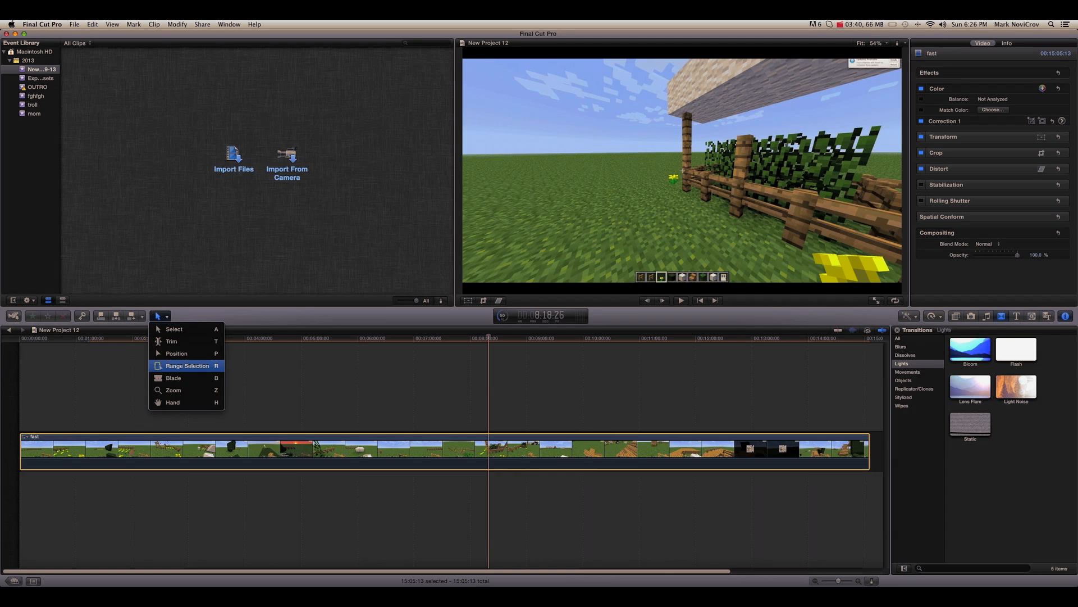
click(174, 377)
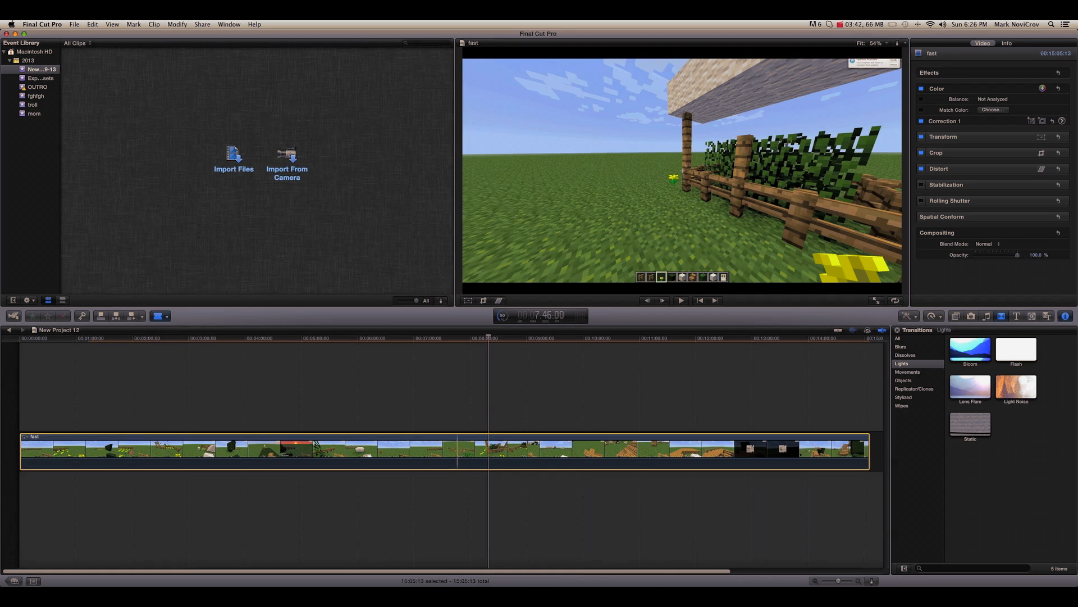
click(502, 449)
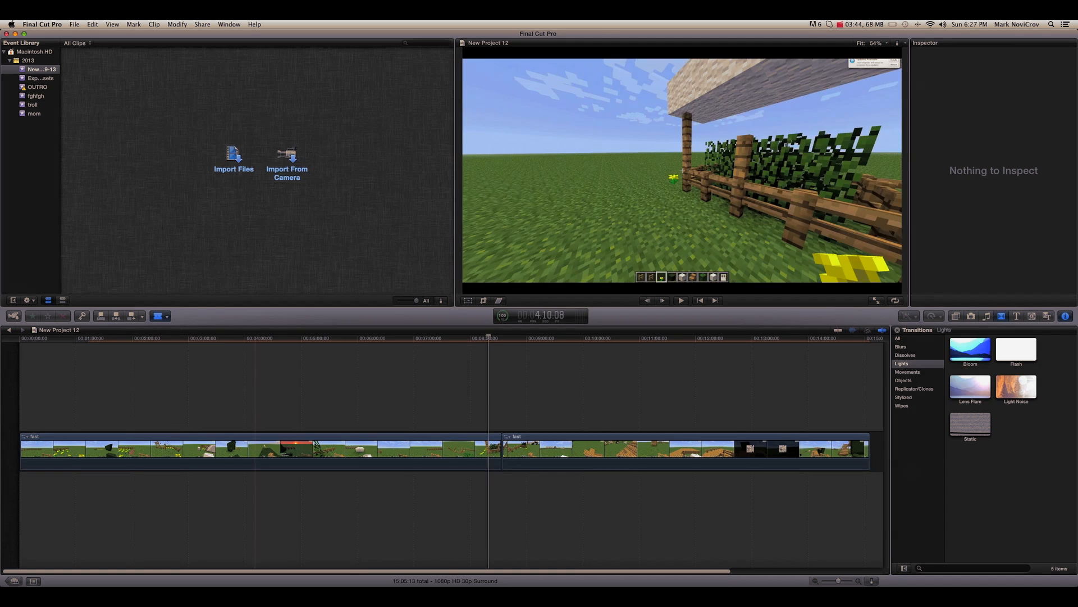
Add the Bloom transition at the cut between the two fast clips and return to the Select tool.
drag(970, 348, 501, 449)
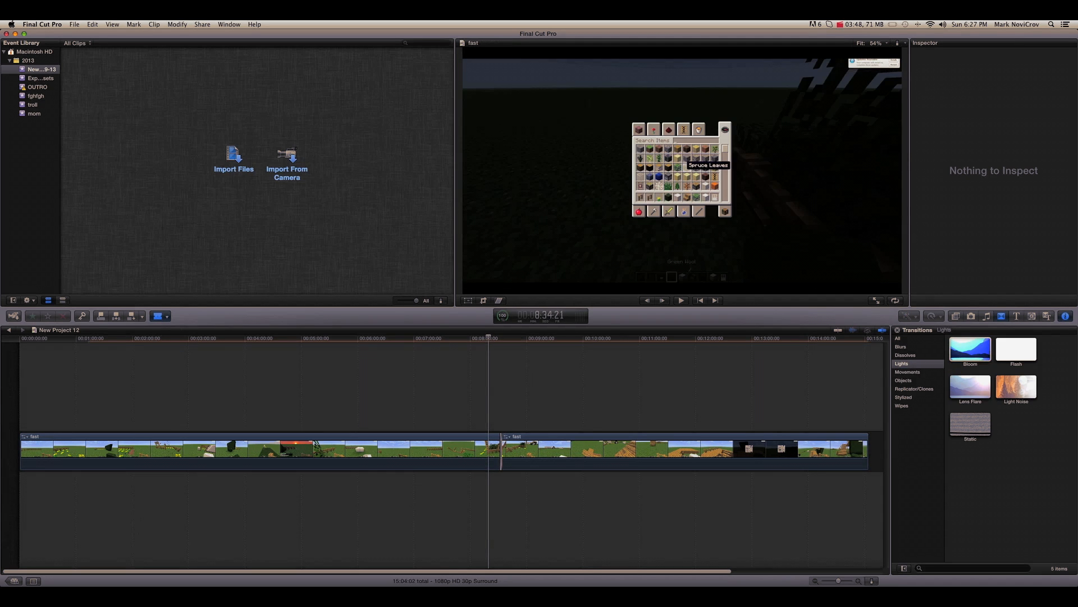
click(160, 316)
click(177, 322)
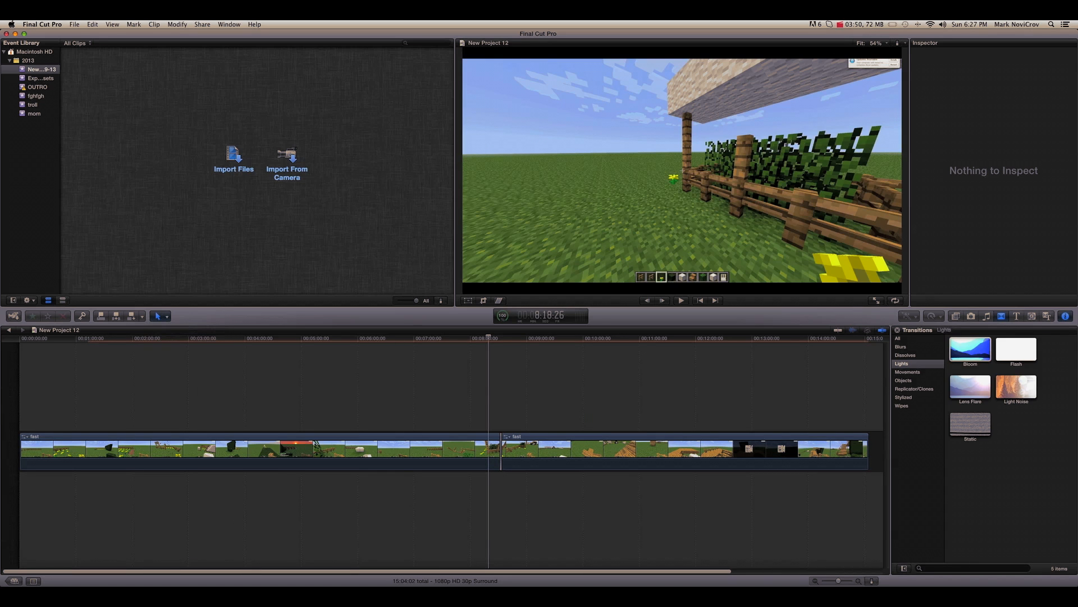
Play the project from just before the cut to preview the Bloom transition, and stop shortly past it.
click(501, 450)
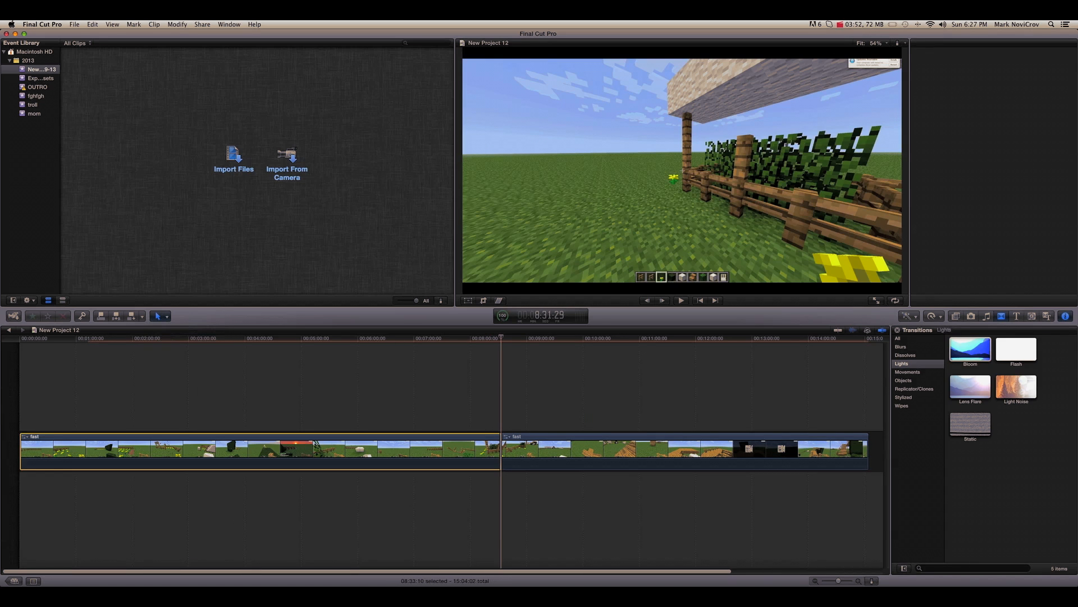
key(space)
key(super+4)
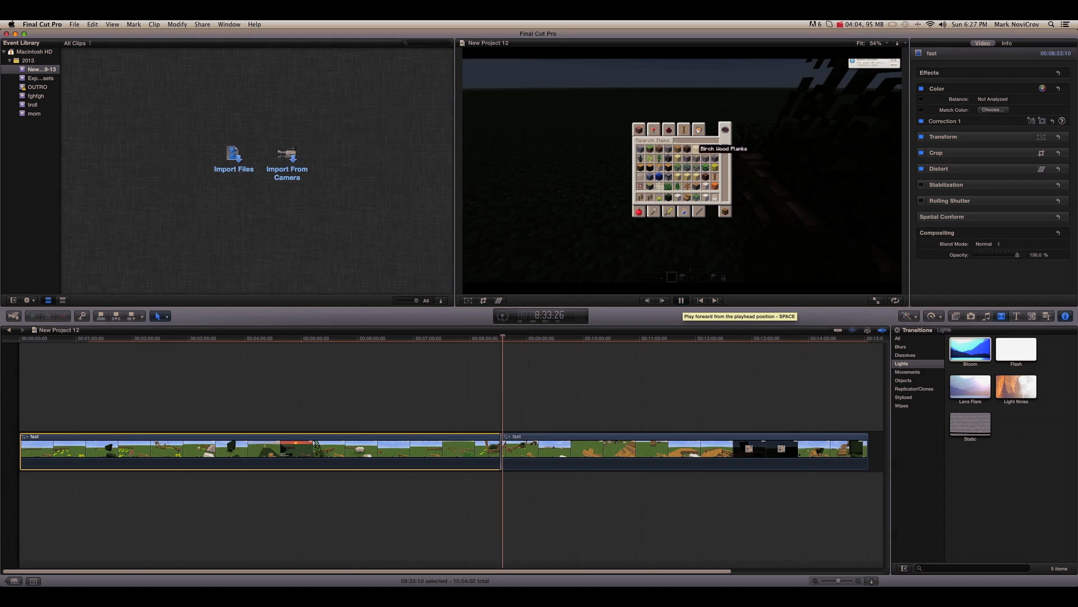
key(space)
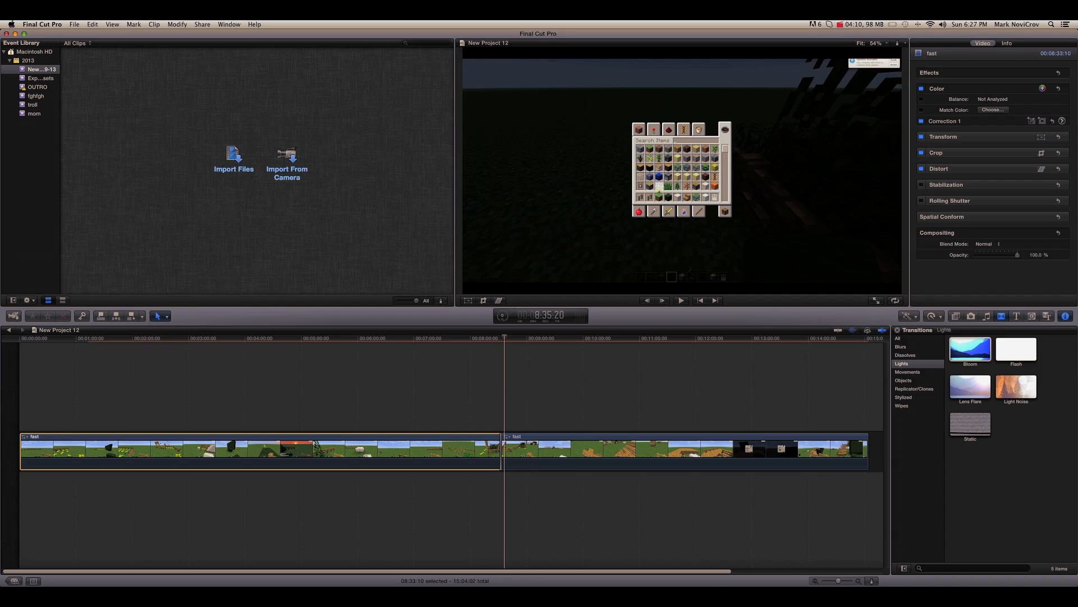
Select the second fast clip in the timeline with the Select tool.
click(160, 316)
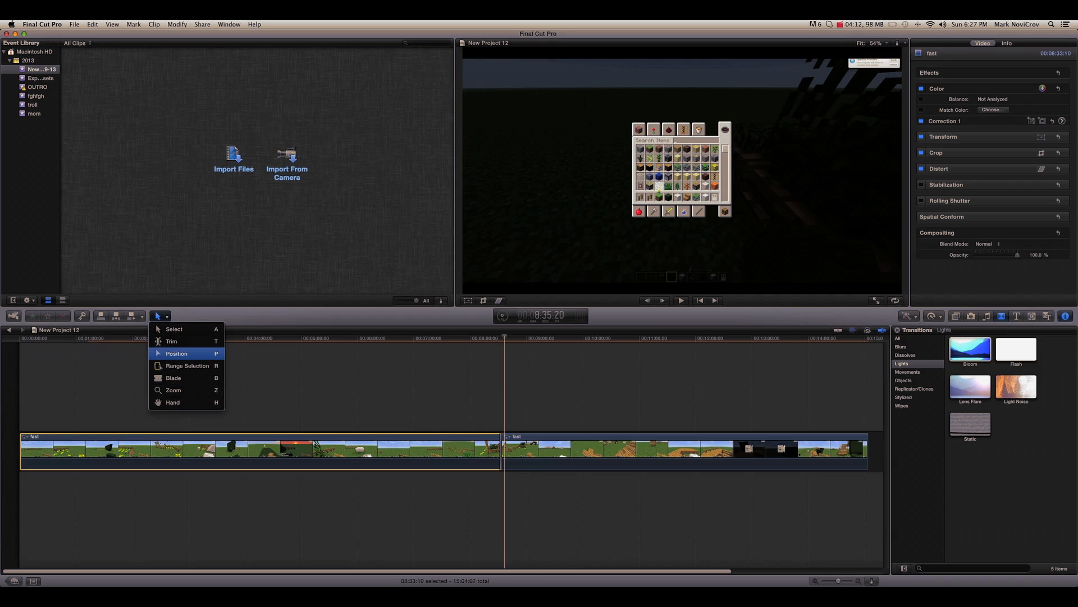
click(174, 329)
drag(574, 454, 596, 461)
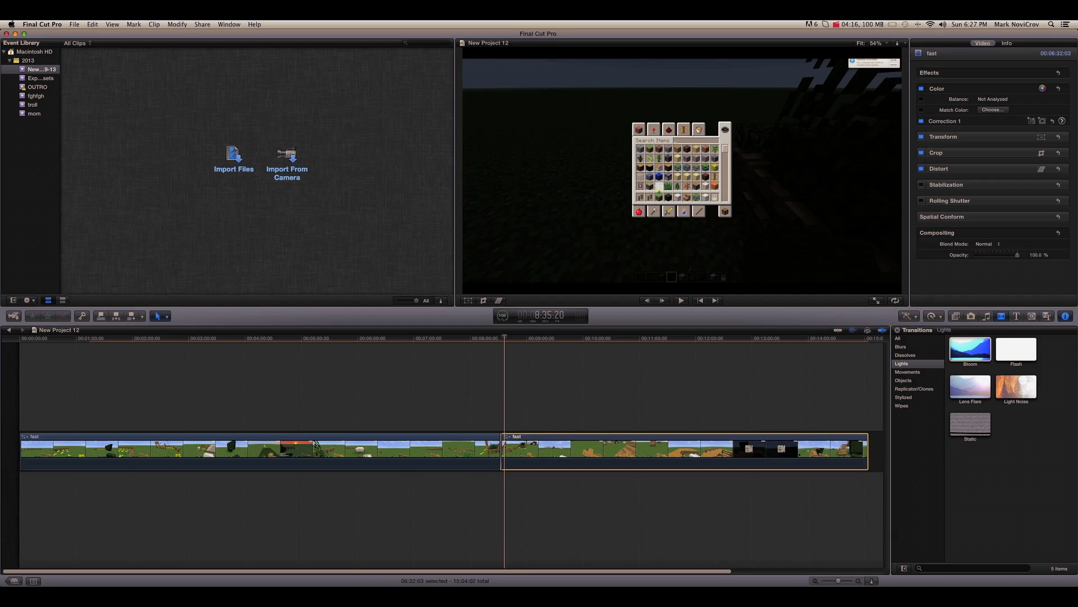
Mark a range about 2 minutes 41 seconds long within the first fast clip using Range Selection.
click(160, 316)
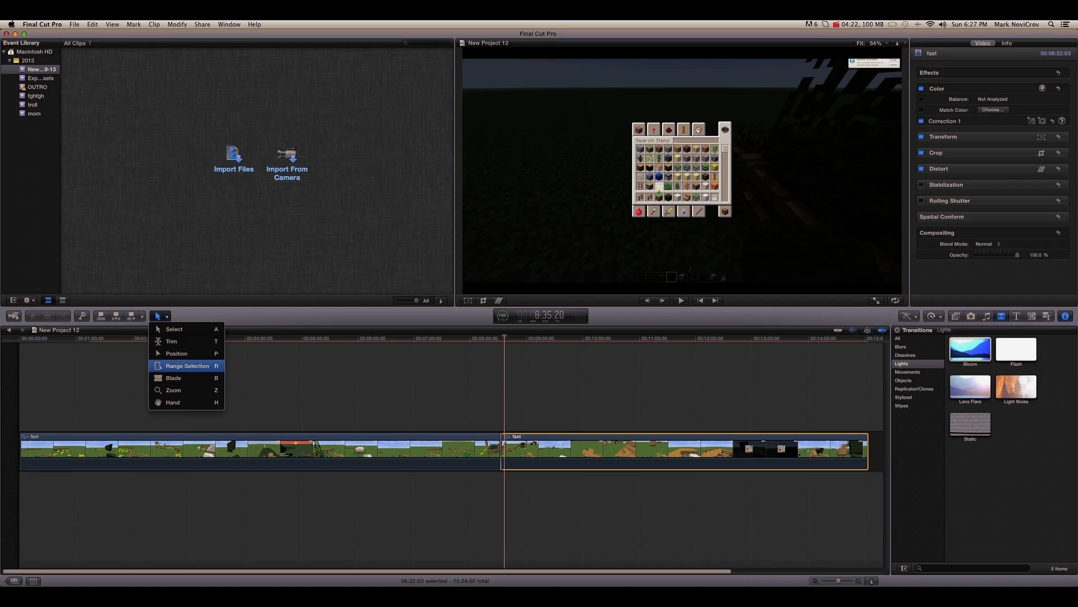
click(187, 366)
drag(149, 449, 298, 449)
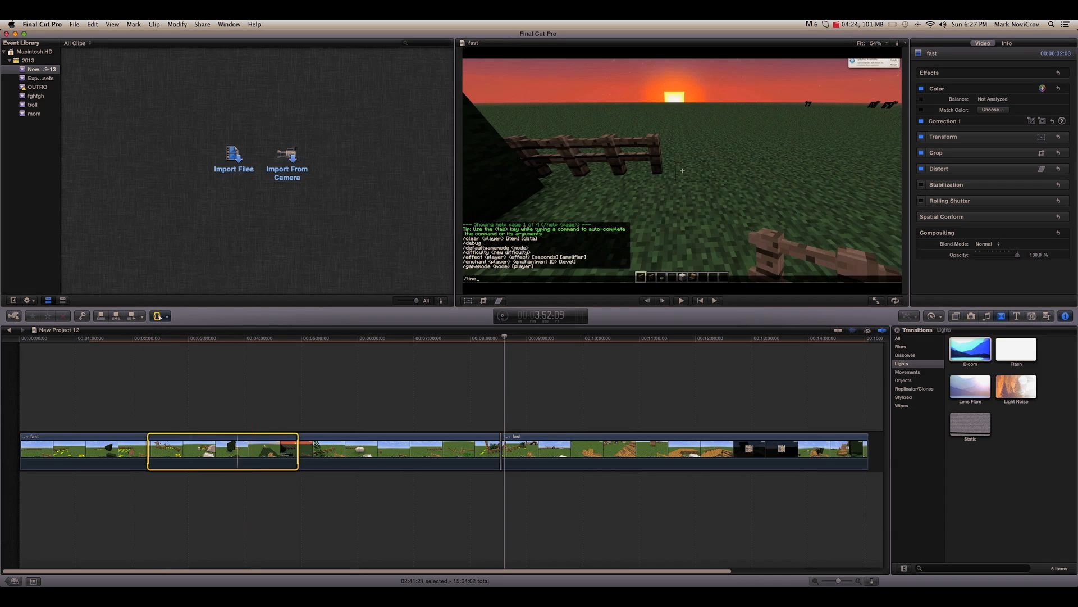
Enlarge the timeline with the Zoom tool, shrink it until both clips fill over a third of its width, and return to the Select tool.
click(159, 315)
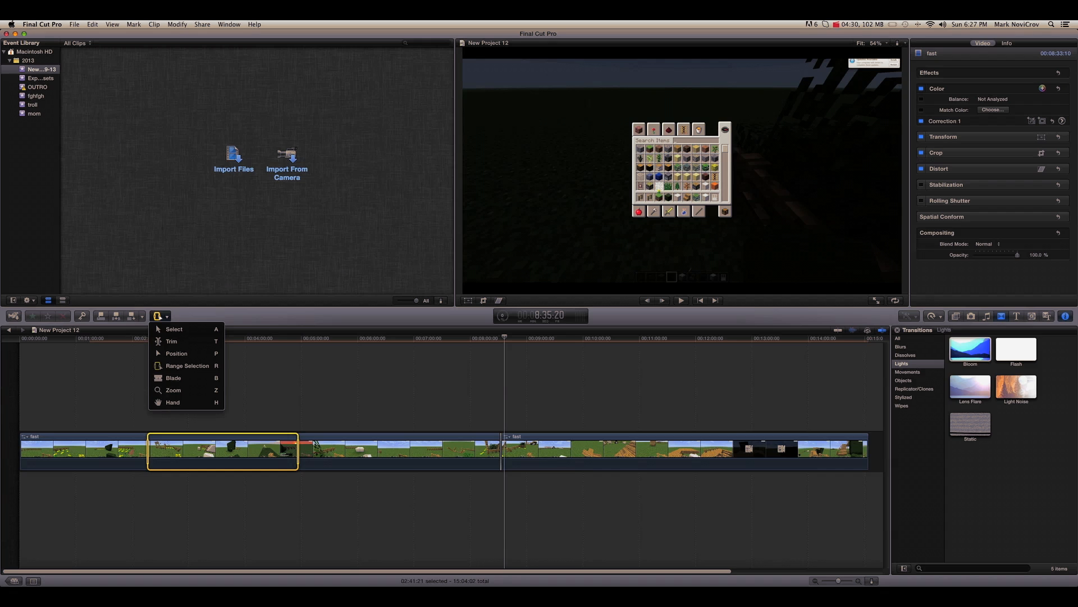
click(173, 391)
click(635, 450)
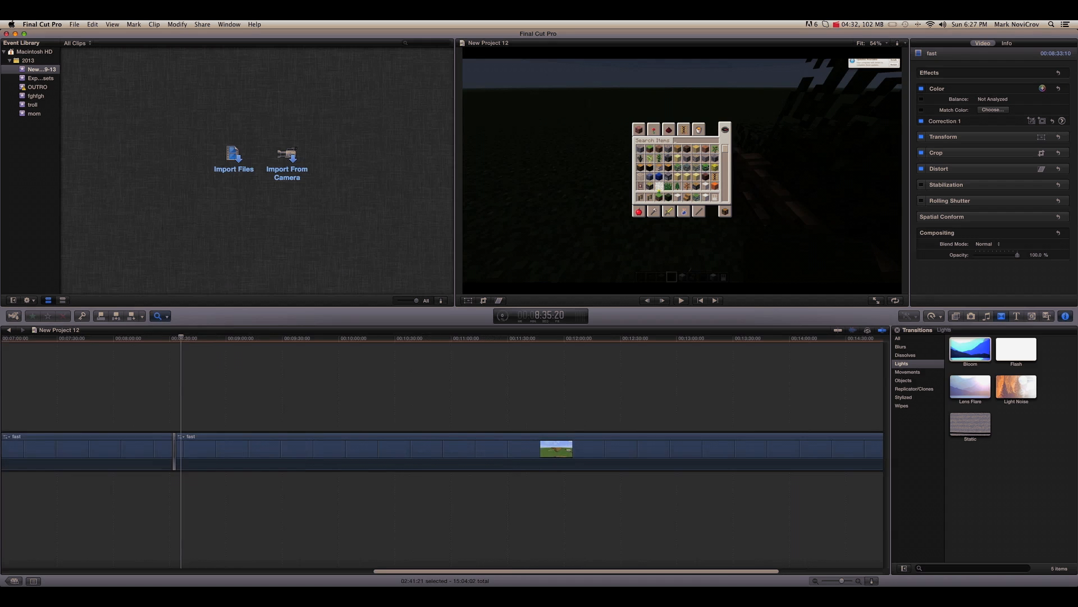
key(super+equal)
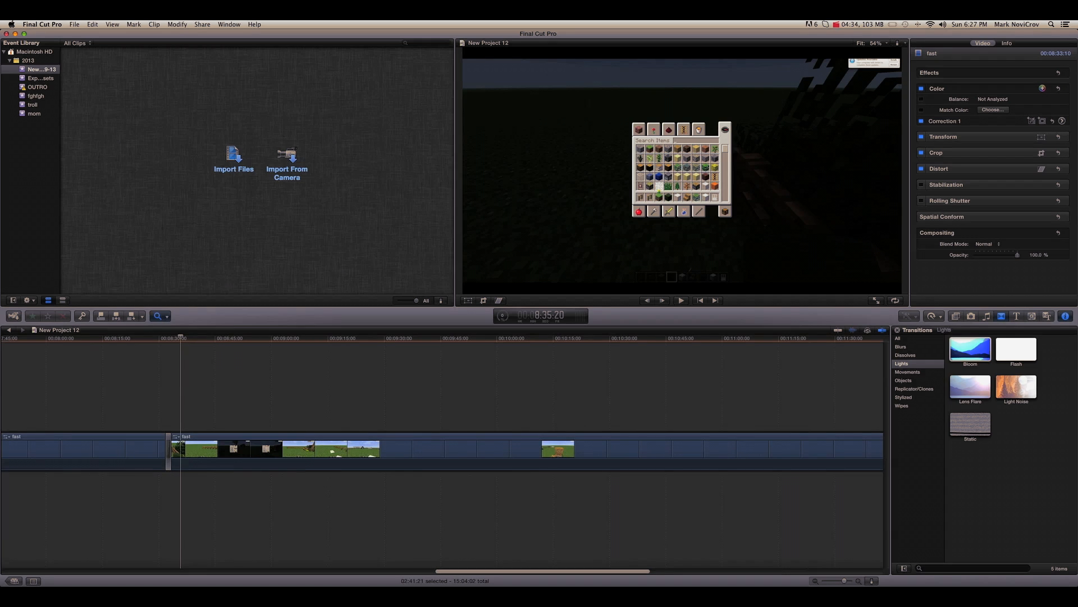
drag(844, 580, 831, 581)
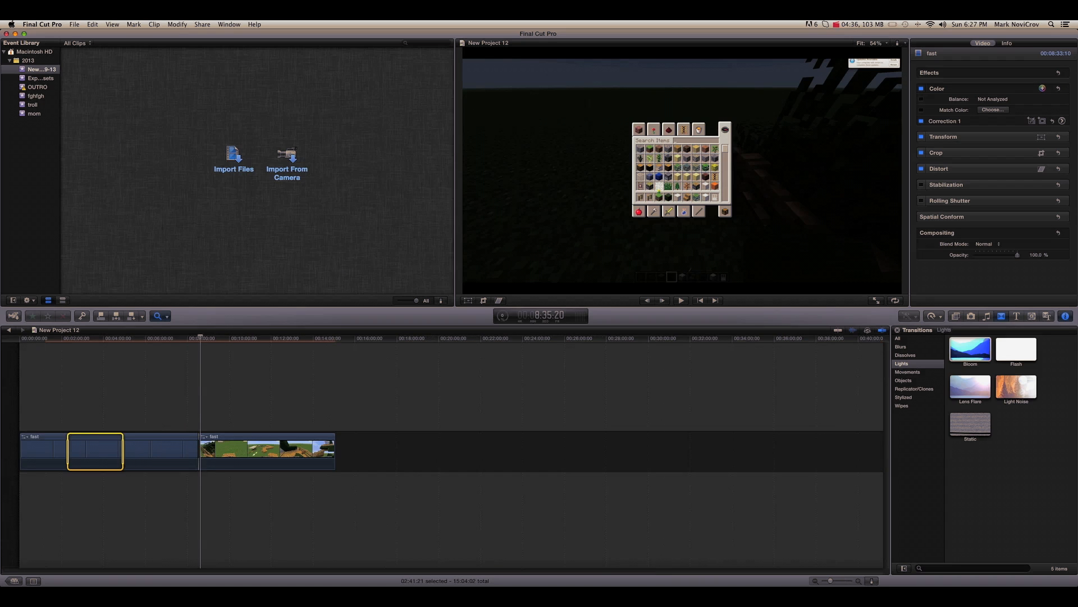
click(160, 316)
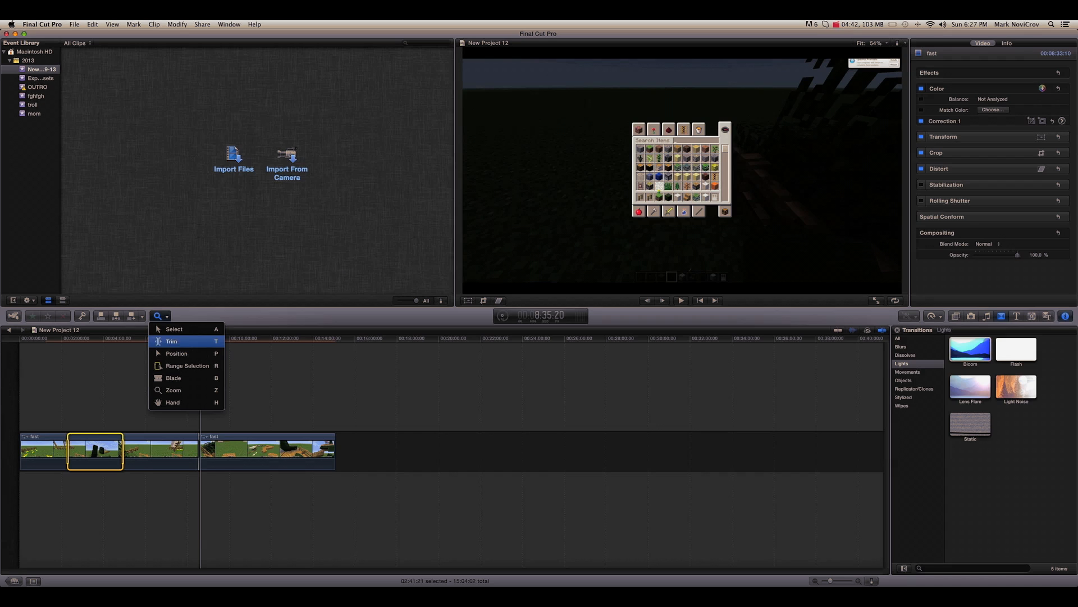
click(174, 329)
Look over the event grouping and arranging options, the editing tools and the Project Library, and return to the New Project 12 timeline.
click(27, 300)
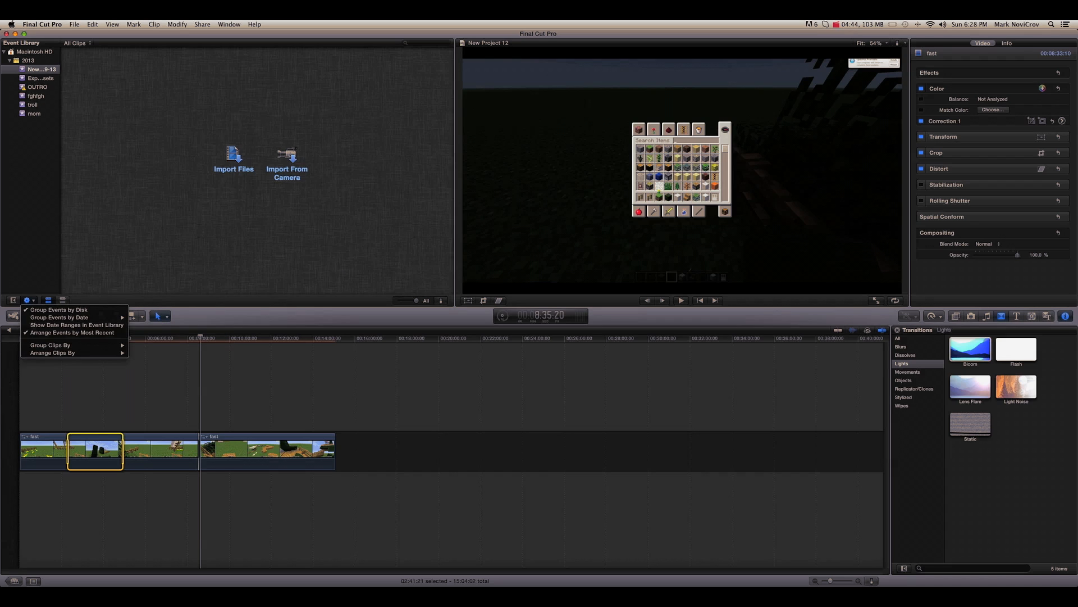
key(Escape)
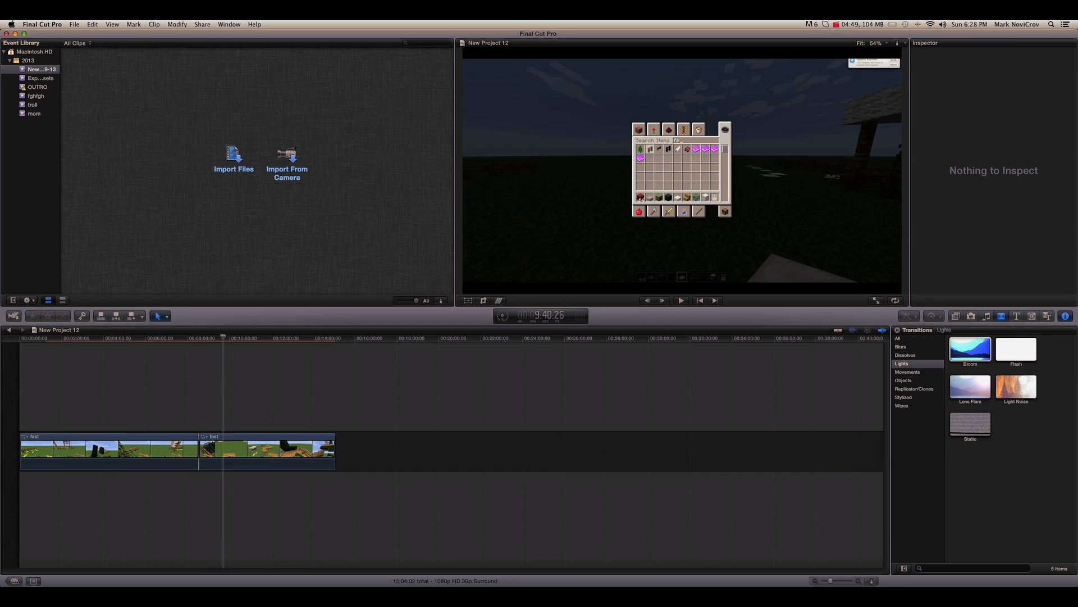
click(160, 315)
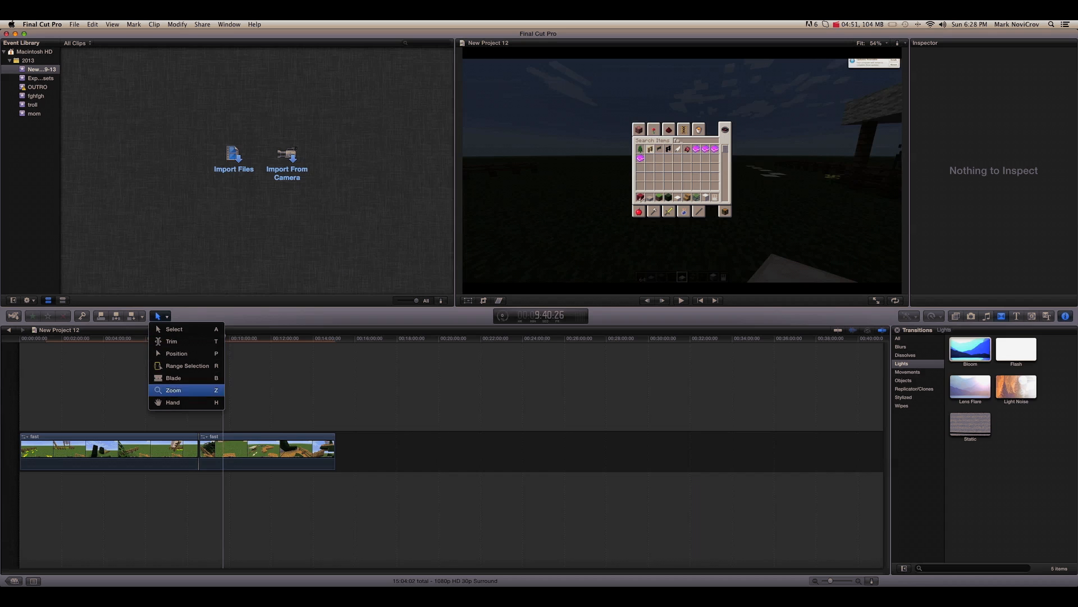
key(Escape)
click(27, 300)
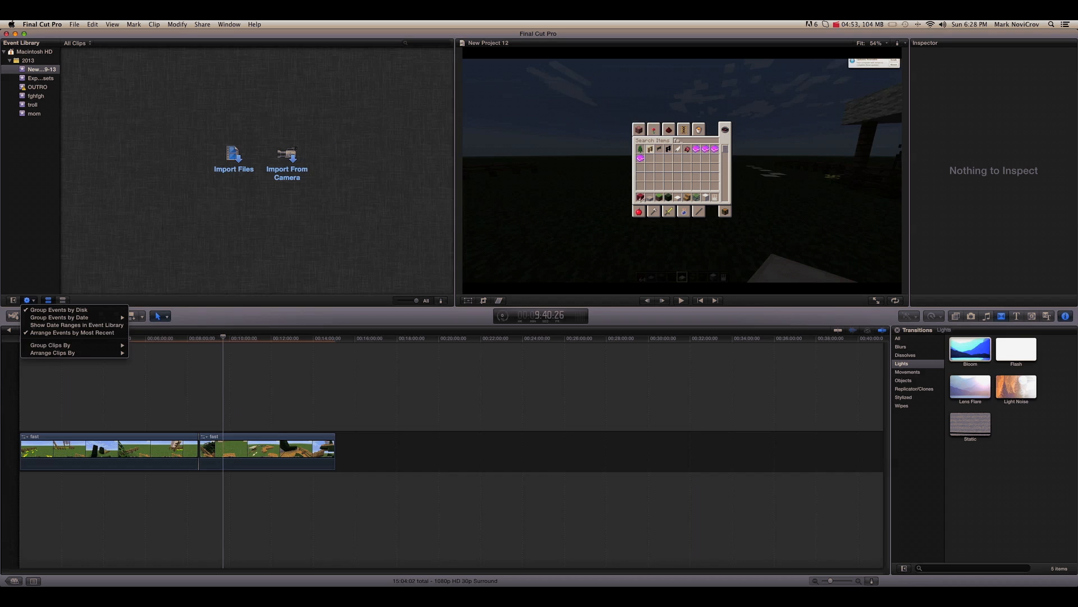
key(Escape)
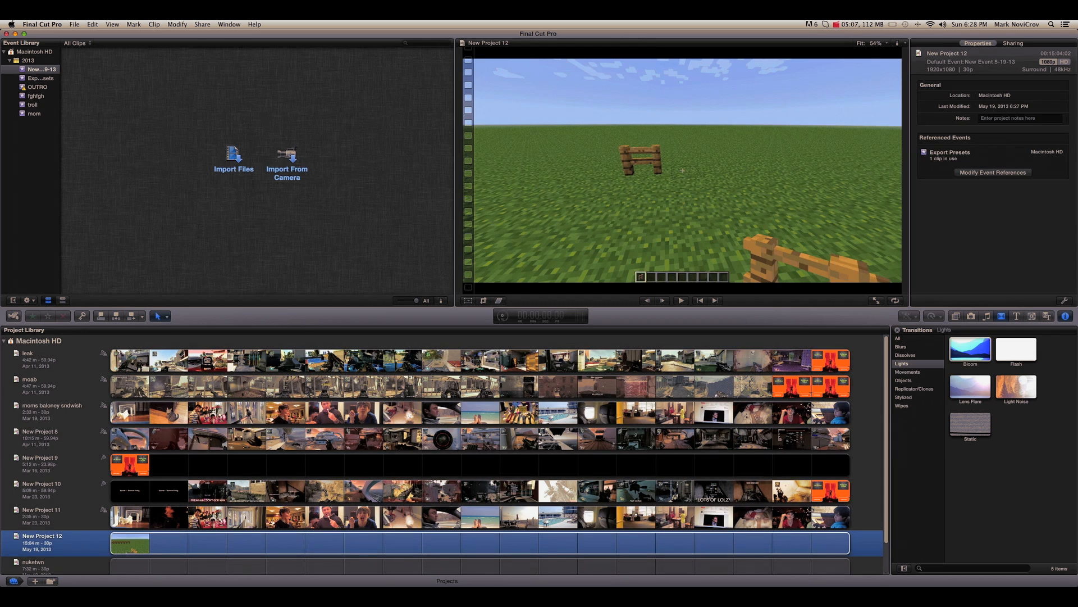
key(super+0)
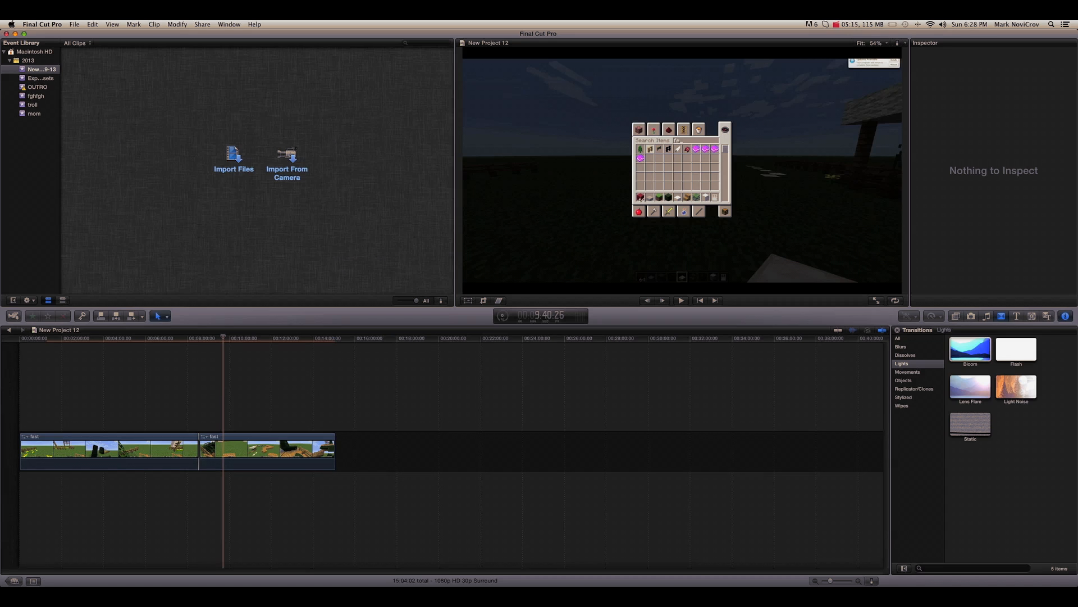
Select the first fast clip at about 4:36 and show the Effects browser with all video and audio effects.
click(283, 451)
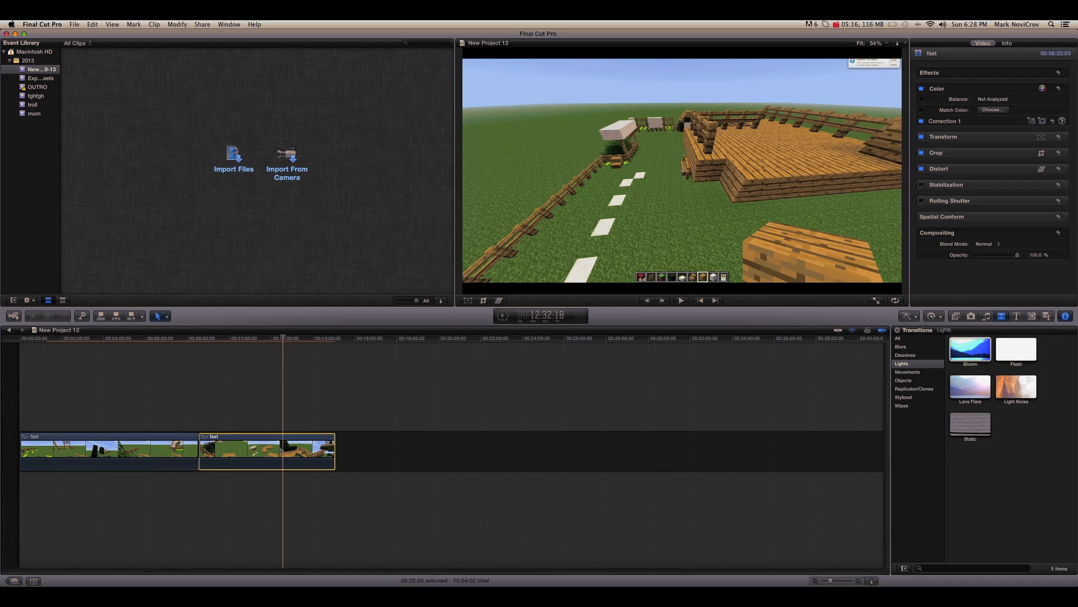
click(116, 451)
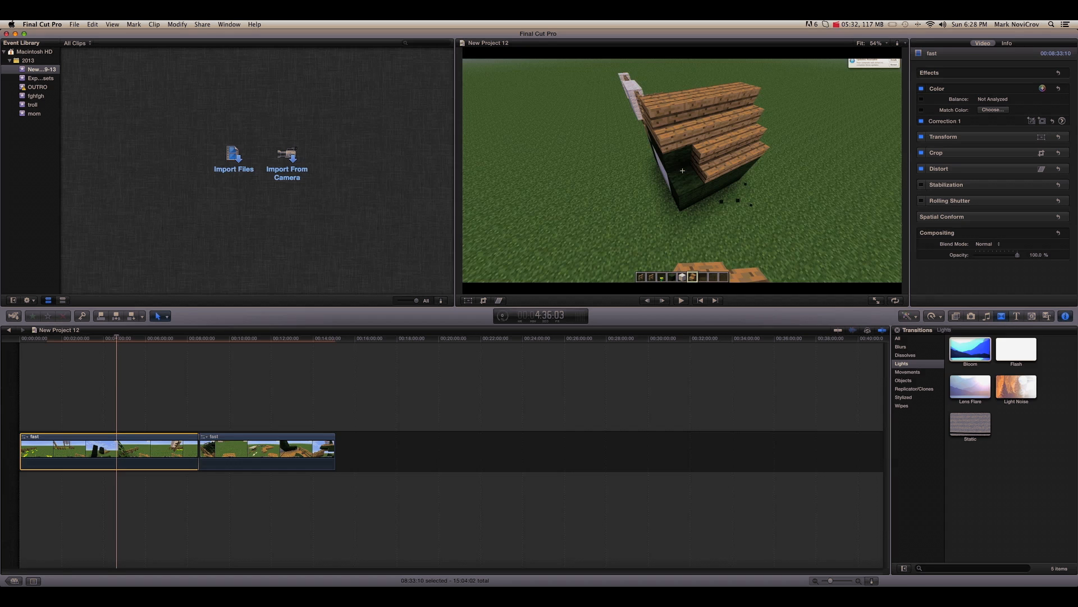
click(234, 159)
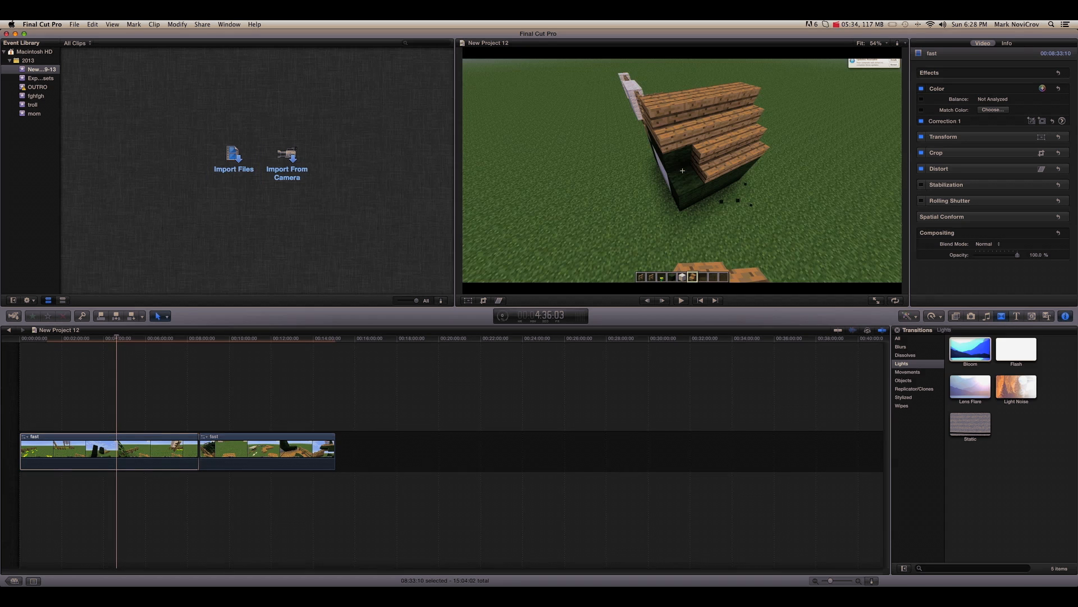
key(super+5)
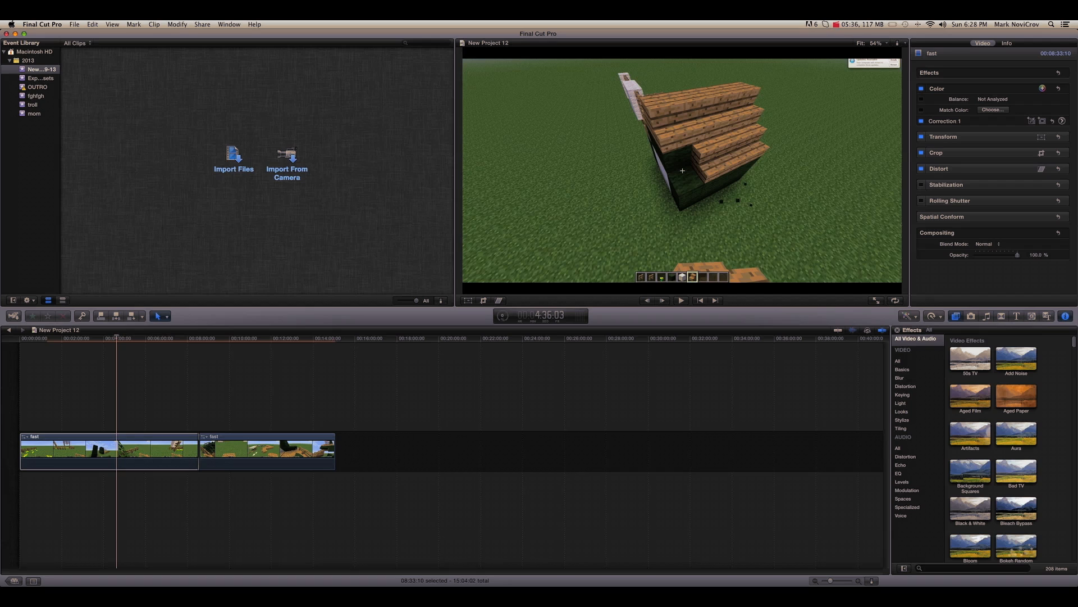